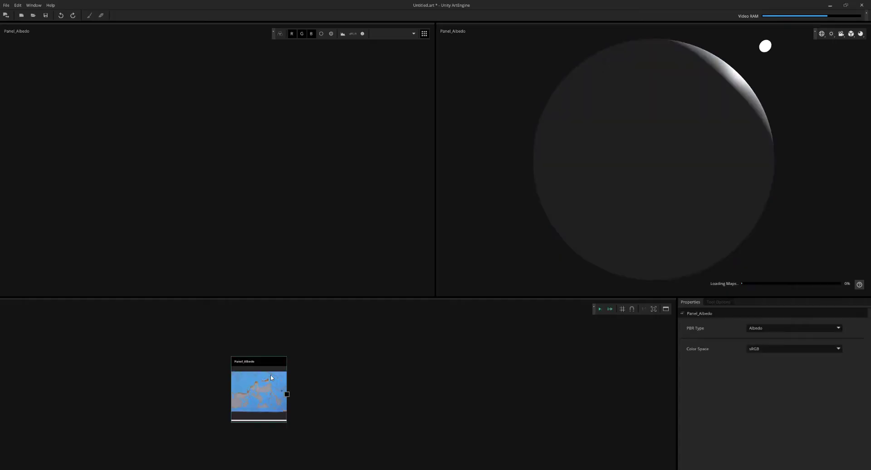
# Step: Add a Gradient Removal node fed by Panel_Albedo and set its level to 5
pyautogui.scroll(-8, 317, 236)
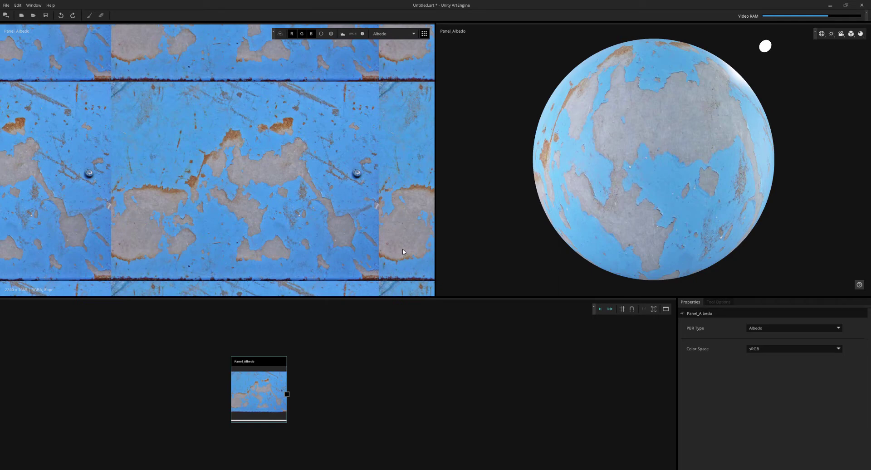
pyautogui.scroll(4, 317, 247)
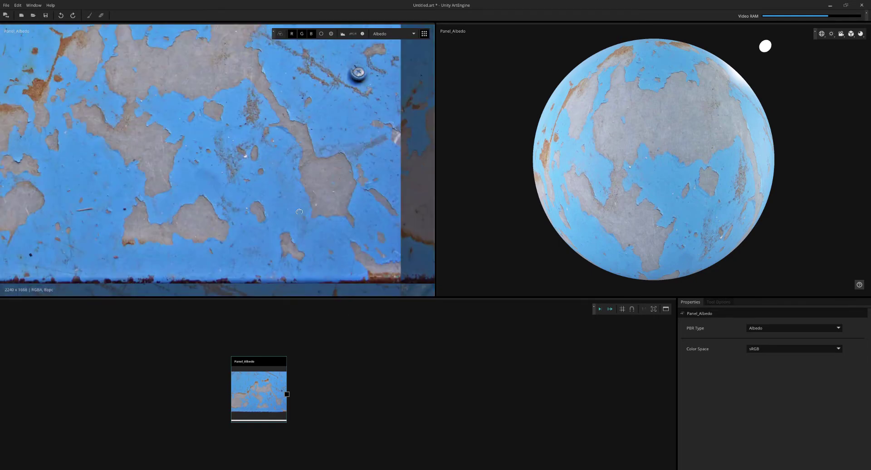
pyautogui.press('Tab')
pyautogui.write('grad')
pyautogui.click(284, 394)
pyautogui.scroll(1, 312, 371)
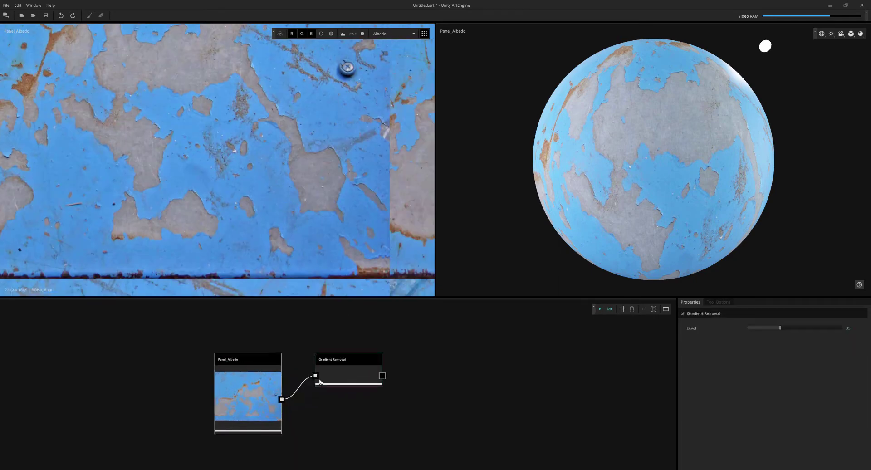
pyautogui.scroll(4, 331, 263)
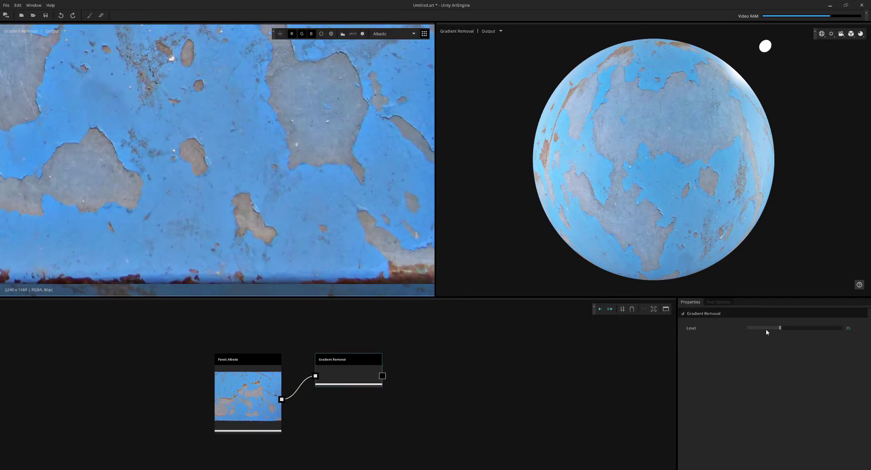
pyautogui.moveTo(756, 329); pyautogui.dragTo(754, 330)
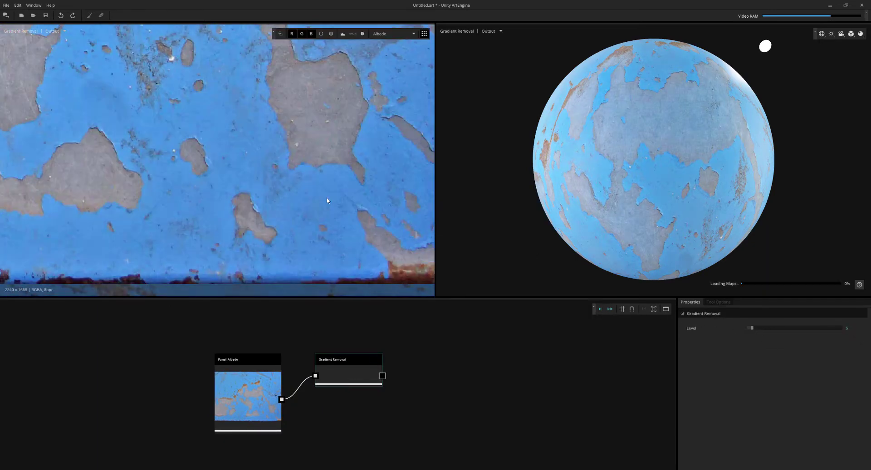
pyautogui.scroll(-4, 327, 200)
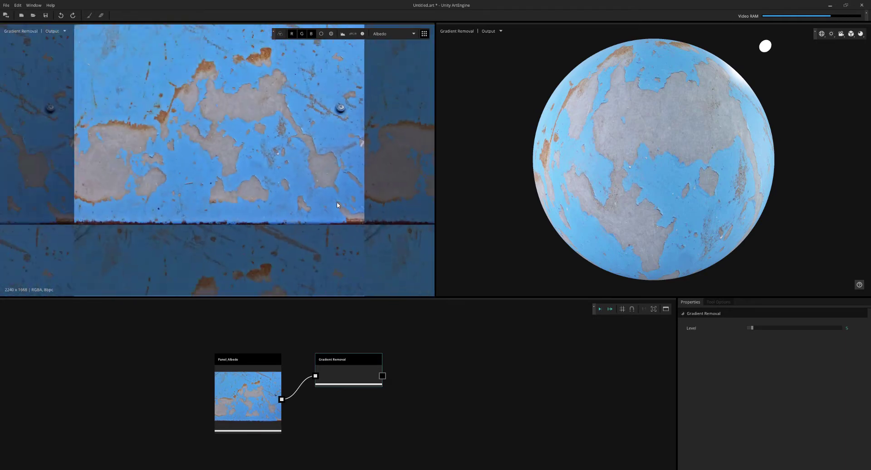
# Step: Add a Mutation node after Gradient Removal, execute it, and preview its output
pyautogui.press('Tab')
pyautogui.write('mutation')
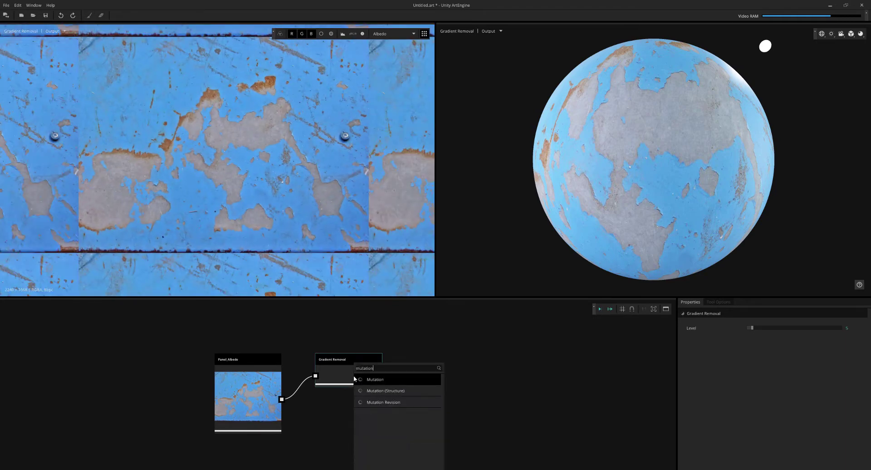
pyautogui.press('Down')
pyautogui.press('Up')
pyautogui.press('Return')
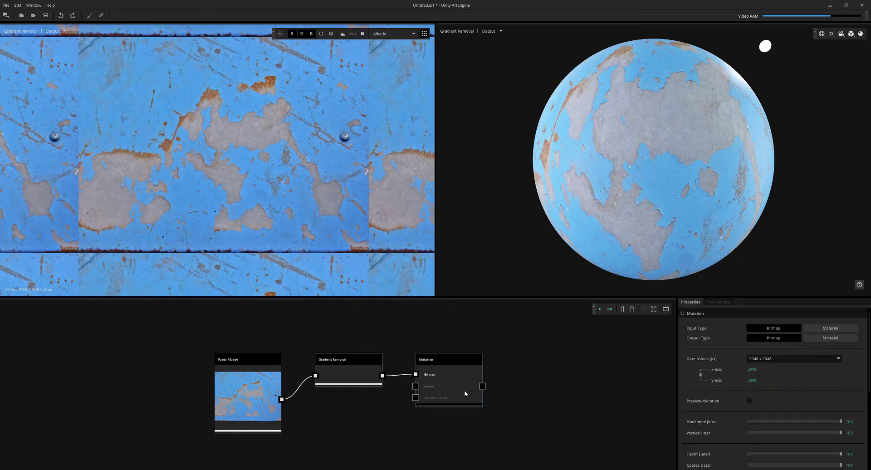
pyautogui.scroll(2, 530, 381)
pyautogui.moveTo(465, 392); pyautogui.dragTo(513, 392, button='middle')
pyautogui.click(600, 309)
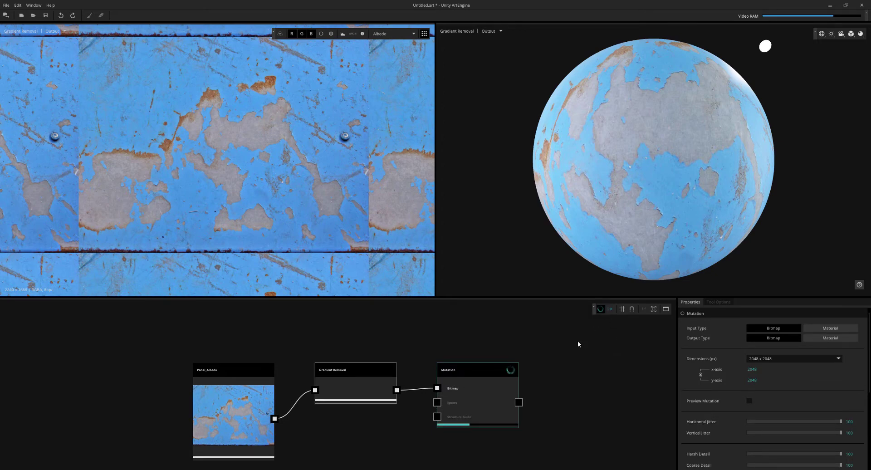
pyautogui.moveTo(642, 210); pyautogui.dragTo(714, 191)
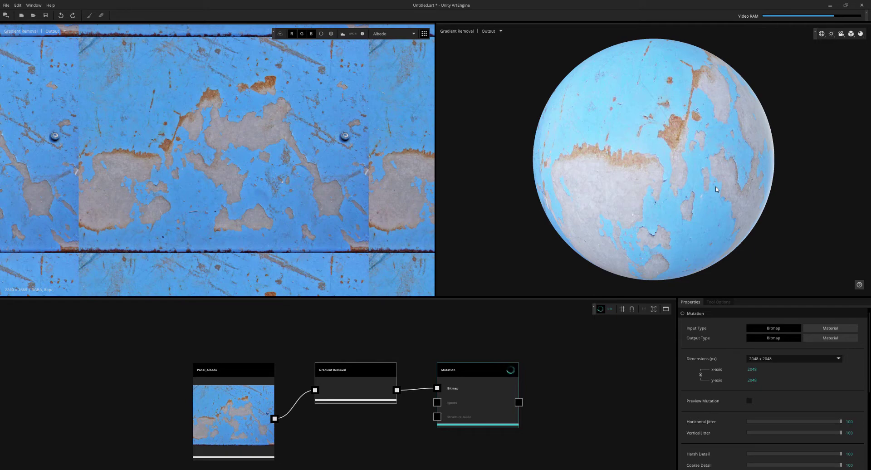
pyautogui.click(486, 394)
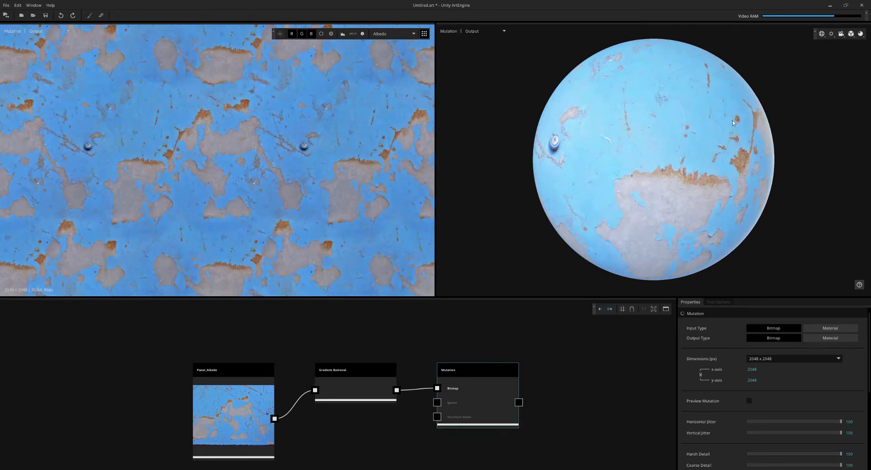
# Step: Increase the texture tiling of the sphere in the 3D preview
pyautogui.click(850, 35)
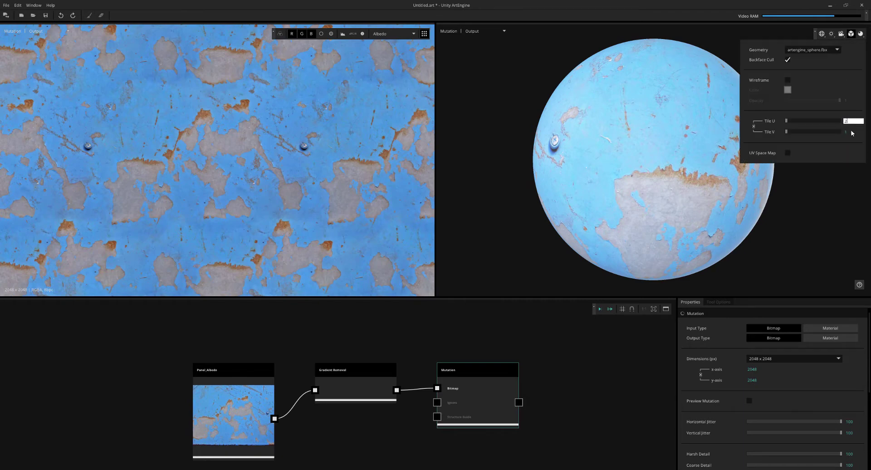
pyautogui.press('Tab')
pyautogui.click(765, 212)
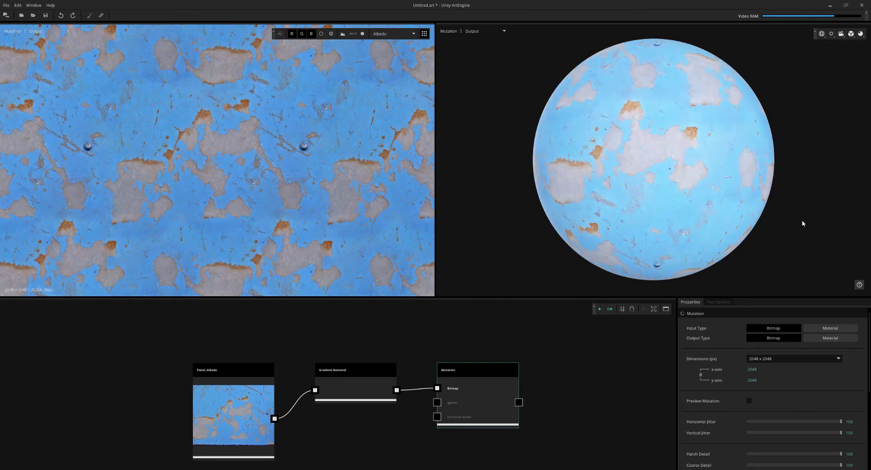
# Step: Light the 3D preview with the warehouse.exr environment map and lower its gamma to 1.0
pyautogui.click(822, 36)
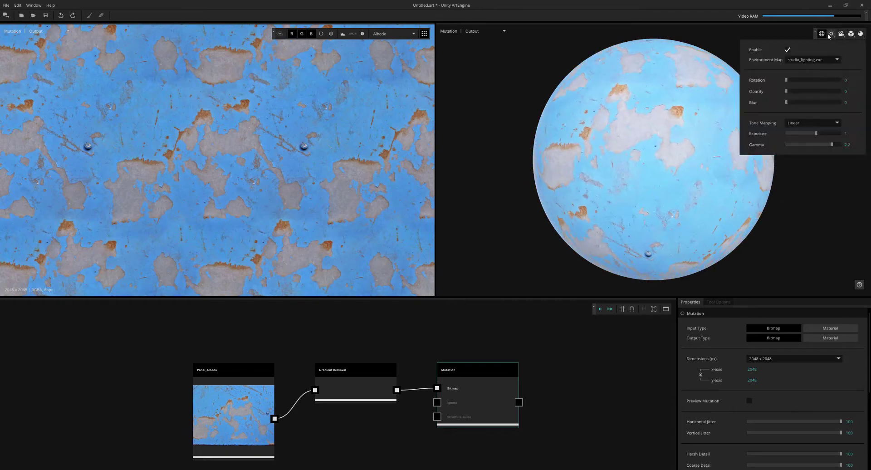
pyautogui.click(831, 35)
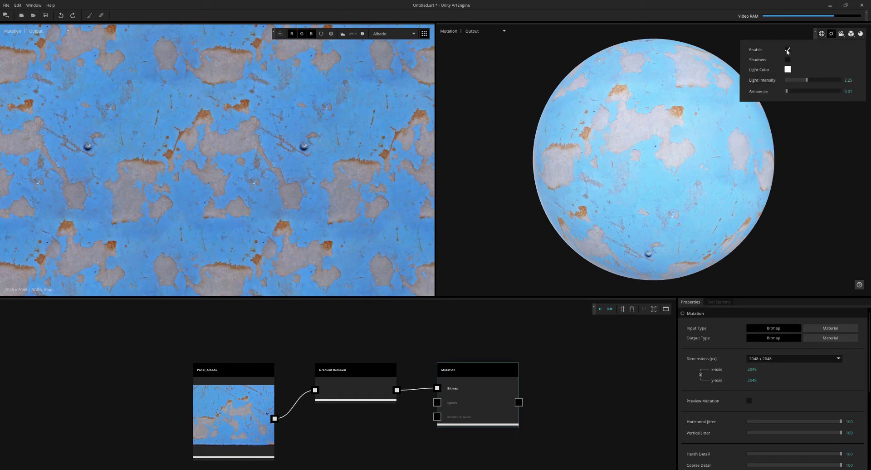
pyautogui.click(820, 36)
pyautogui.moveTo(831, 144); pyautogui.dragTo(805, 145)
pyautogui.moveTo(696, 156); pyautogui.dragTo(612, 153)
pyautogui.click(822, 34)
pyautogui.click(798, 60)
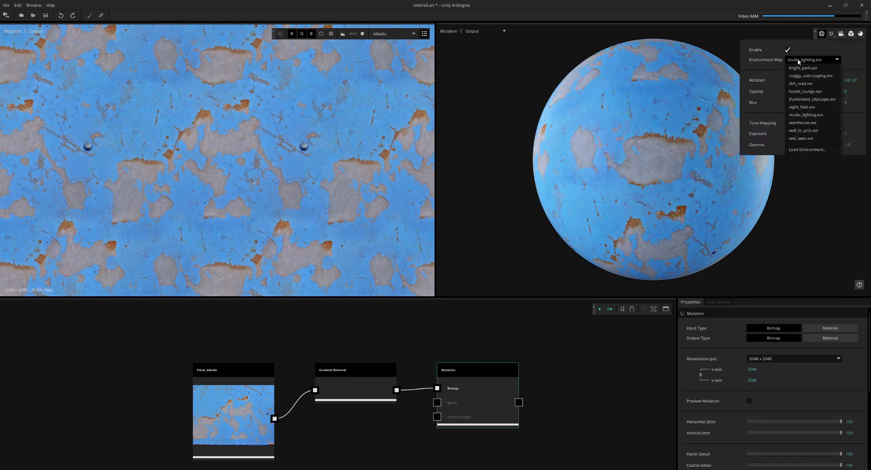
pyautogui.click(811, 121)
pyautogui.click(684, 122)
pyautogui.keyDown('shift'); pyautogui.moveTo(684, 122); pyautogui.dragTo(653, 132); pyautogui.keyUp('shift')
# Step: Add a Mutation Revision node fed by the Mutation output
pyautogui.scroll(5, 271, 165)
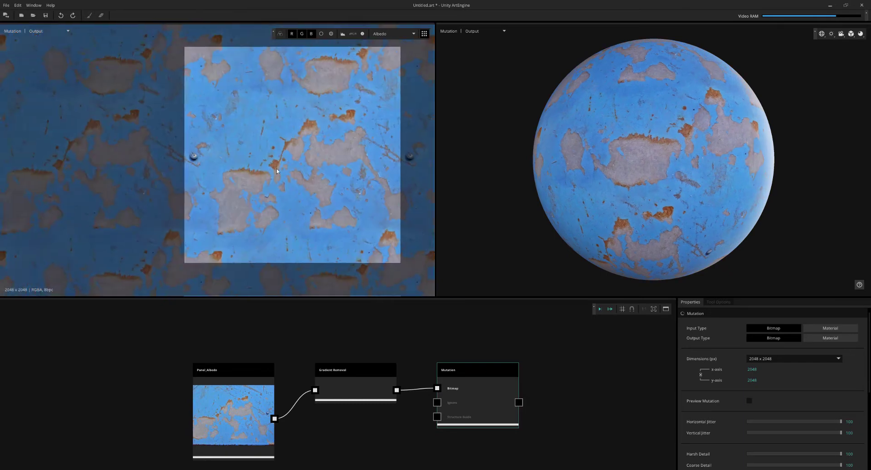
pyautogui.moveTo(496, 400); pyautogui.dragTo(348, 387, button='middle')
pyautogui.scroll(1, 346, 384)
pyautogui.press('Tab')
pyautogui.write('rev')
pyautogui.click(369, 380)
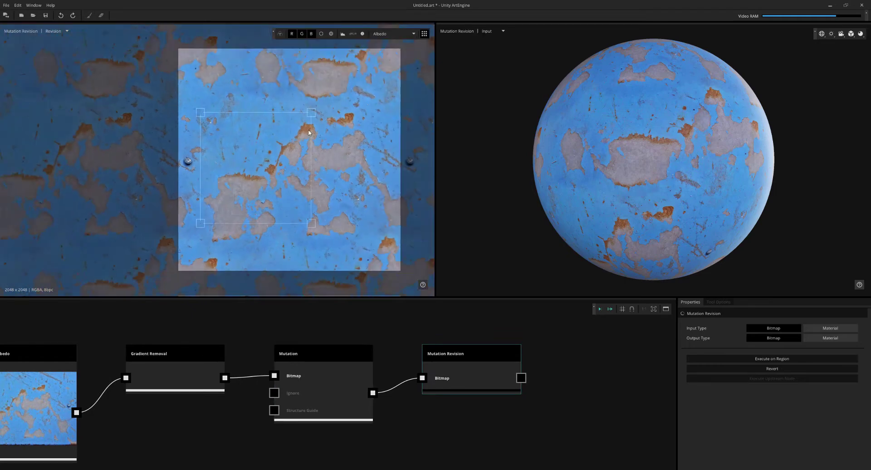
# Step: Fit the revision region tightly around the screw and execute the revision on that region
pyautogui.moveTo(303, 115); pyautogui.dragTo(296, 131, button='middle')
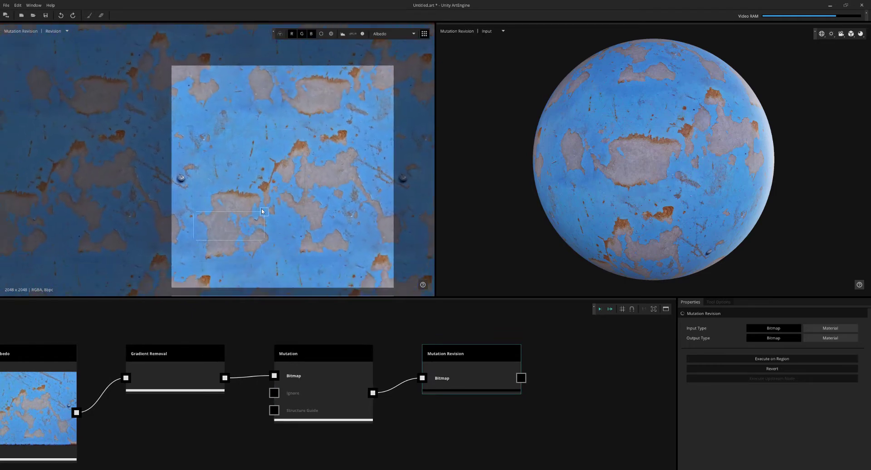
pyautogui.scroll(3, 218, 177)
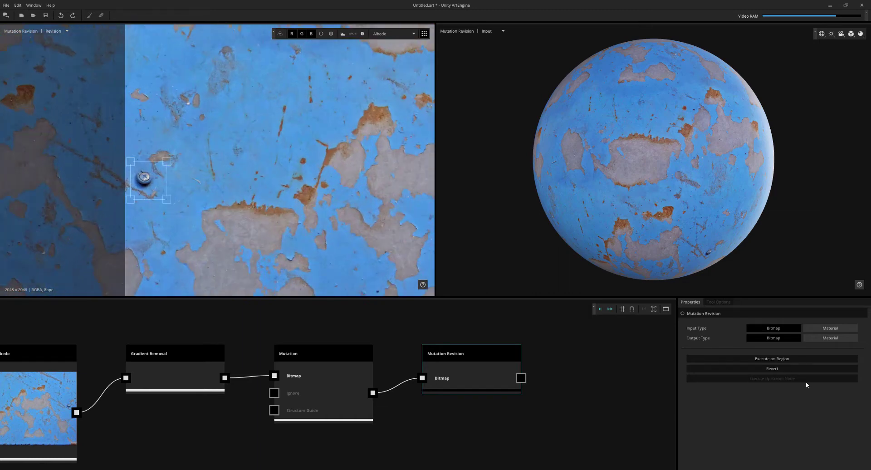
pyautogui.click(804, 359)
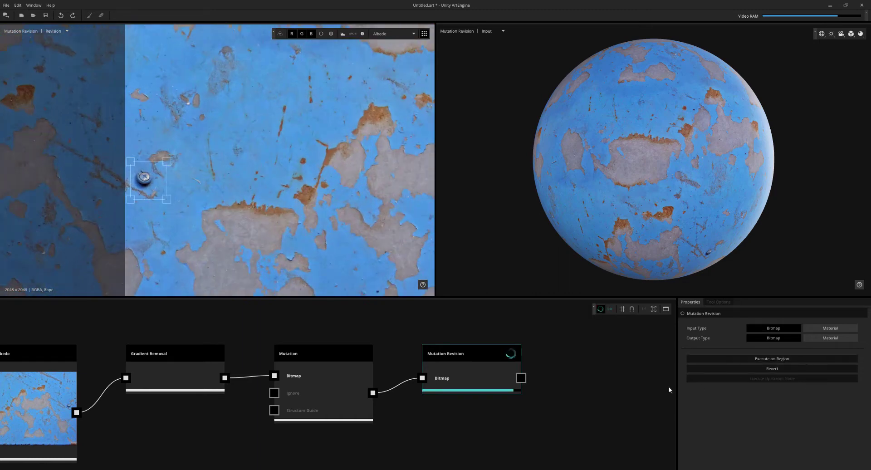
# Step: Examine the revised texture with and without tiled repetition to check for seams and remaining screw marks
pyautogui.scroll(-9, 362, 244)
pyautogui.moveTo(363, 244); pyautogui.dragTo(283, 201, button='middle')
pyautogui.press('t')
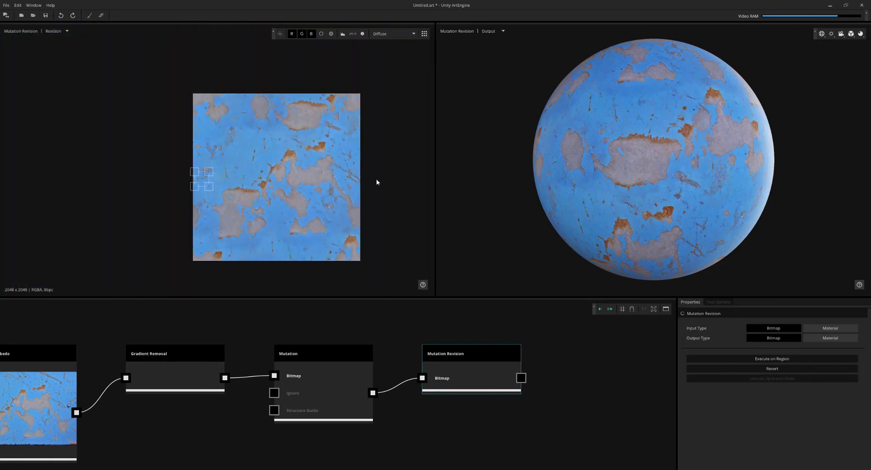
pyautogui.press('t')
pyautogui.scroll(1, 390, 181)
pyautogui.scroll(-3, 390, 181)
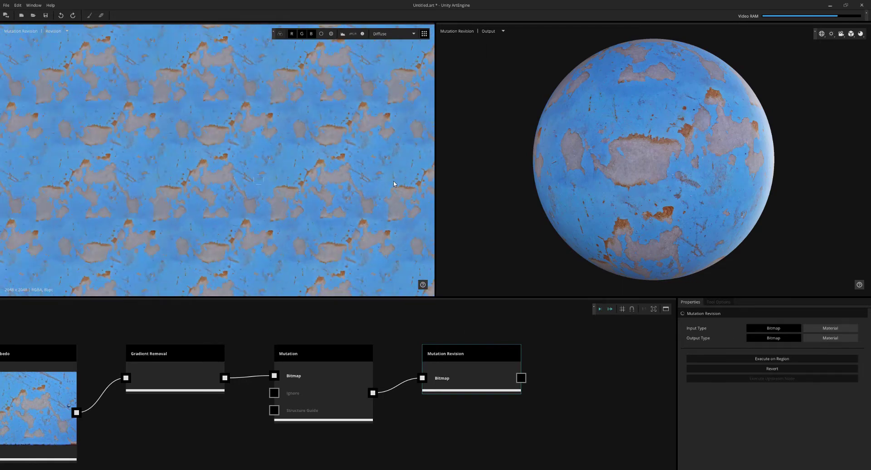
pyautogui.scroll(5, 390, 182)
pyautogui.press('t')
pyautogui.moveTo(279, 206); pyautogui.dragTo(302, 203, button='middle')
pyautogui.scroll(2, 302, 203)
pyautogui.press('t')
pyautogui.press('t')
# Step: Add a Feature Selector node fed by Mutation Revision and place it well apart, up and to the right
pyautogui.click(595, 386)
pyautogui.click(464, 379)
pyautogui.press('Tab')
pyautogui.write('fea')
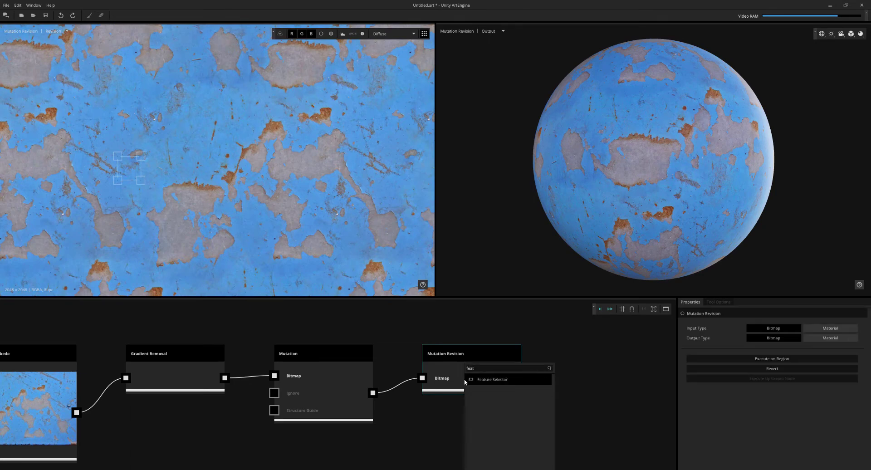
pyautogui.press('Return')
pyautogui.moveTo(539, 384); pyautogui.dragTo(355, 400, button='middle')
pyautogui.scroll(-2, 355, 402)
pyautogui.moveTo(401, 402); pyautogui.dragTo(480, 358)
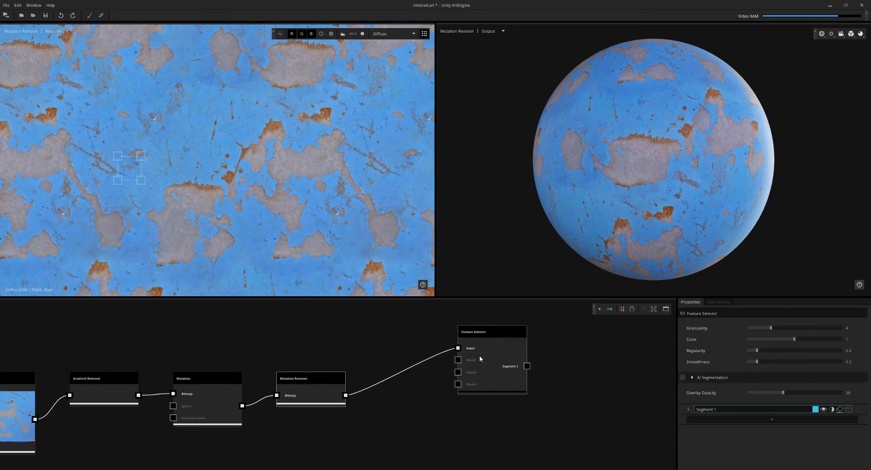
pyautogui.scroll(2, 233, 141)
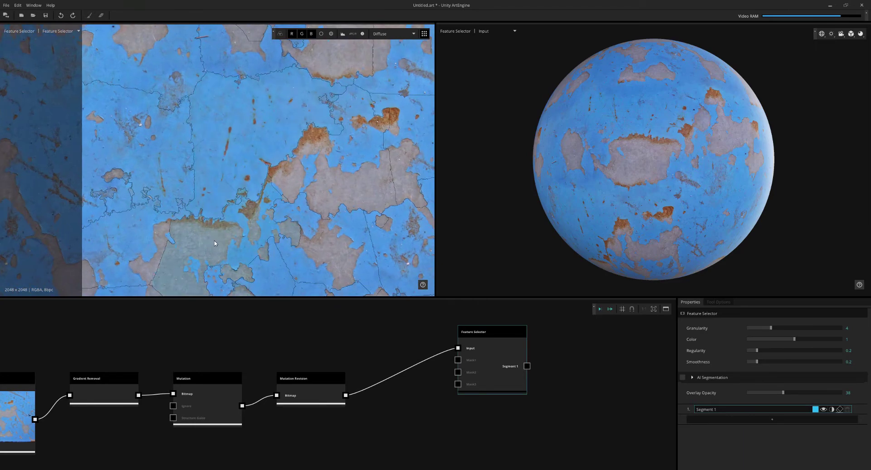
pyautogui.scroll(-2, 287, 165)
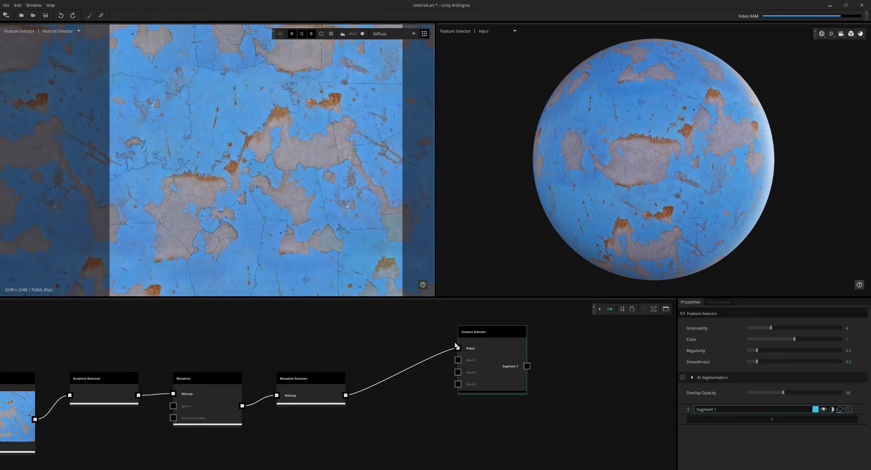
pyautogui.moveTo(461, 344); pyautogui.dragTo(523, 345)
# Step: Add a Mask Paint node below the Feature Selector and feed it the Mutation Revision bitmap
pyautogui.rightClick(472, 397)
pyautogui.write('mask')
pyautogui.press('Return')
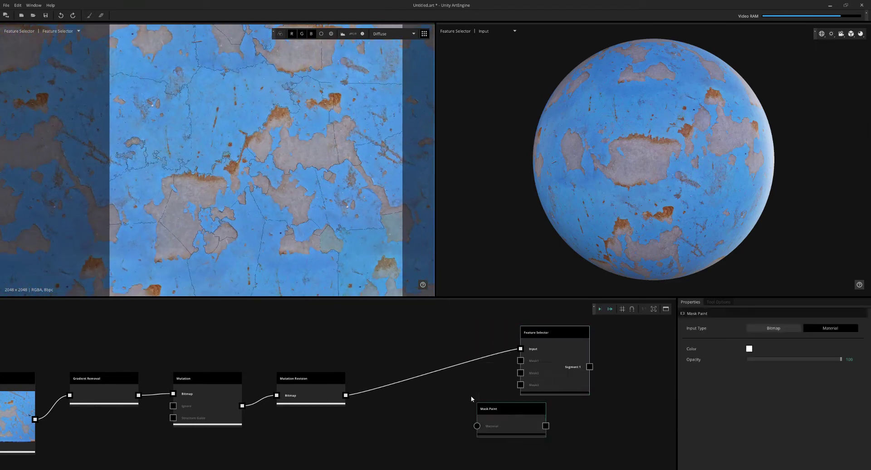
pyautogui.moveTo(345, 395)
pyautogui.mouseDown()
pyautogui.moveTo(477, 425)
pyautogui.moveTo(485, 405)
pyautogui.moveTo(451, 400)
pyautogui.mouseUp()
# Step: Paint broad white mask strokes over the blue paint areas across the texture, avoiding the bare metal patches
pyautogui.moveTo(234, 104); pyautogui.dragTo(257, 154, button='middle')
pyautogui.scroll(2, 257, 154)
pyautogui.keyDown('ctrl'); pyautogui.scroll(3, 281, 147); pyautogui.keyUp('ctrl')
pyautogui.scroll(2, 281, 148)
pyautogui.moveTo(215, 132); pyautogui.dragTo(237, 129, button='middle')
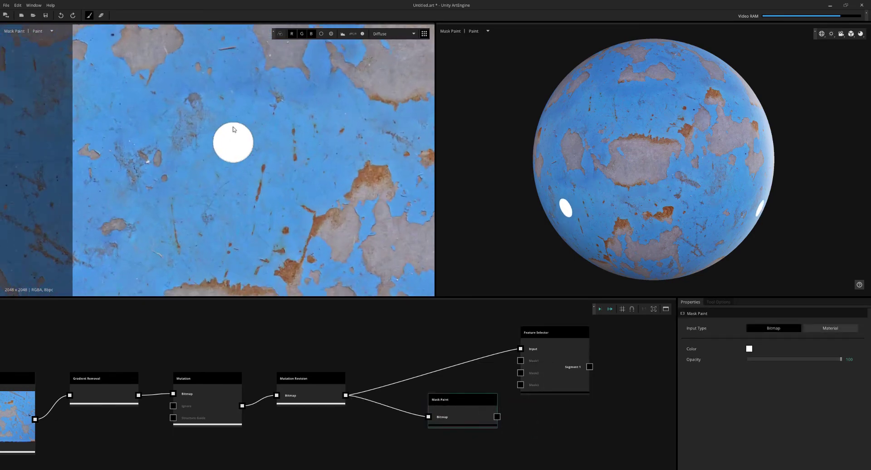
pyautogui.moveTo(233, 129)
pyautogui.mouseDown()
pyautogui.moveTo(319, 130)
pyautogui.moveTo(271, 225)
pyautogui.moveTo(283, 204)
pyautogui.mouseUp()
pyautogui.moveTo(129, 106); pyautogui.dragTo(175, 171, button='middle')
pyautogui.scroll(2, 175, 171)
pyautogui.moveTo(153, 164); pyautogui.dragTo(291, 150)
pyautogui.moveTo(279, 123); pyautogui.dragTo(274, 154, button='middle')
pyautogui.press('e')
pyautogui.press('b')
pyautogui.moveTo(279, 97); pyautogui.dragTo(290, 92)
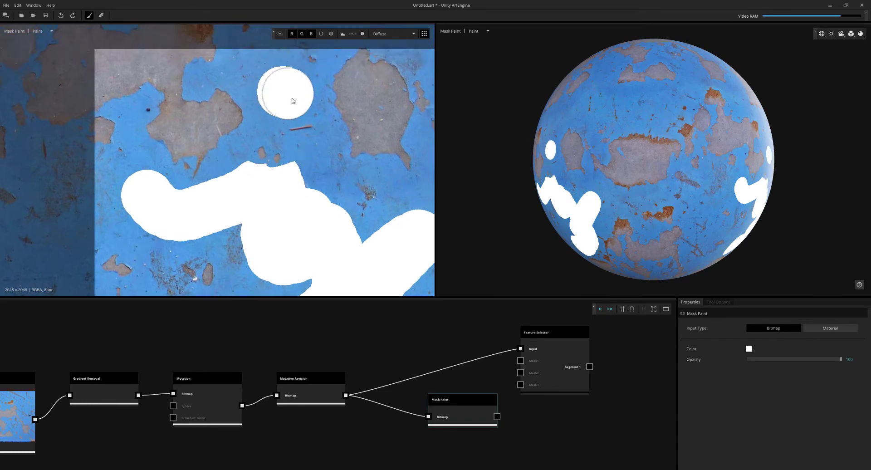
pyautogui.moveTo(313, 127); pyautogui.dragTo(149, 60, button='middle')
pyautogui.moveTo(286, 126); pyautogui.dragTo(274, 221)
pyautogui.moveTo(242, 161); pyautogui.dragTo(87, 122, button='middle')
pyautogui.moveTo(224, 135); pyautogui.dragTo(257, 124)
pyautogui.moveTo(395, 161); pyautogui.dragTo(234, 136, button='middle')
pyautogui.moveTo(138, 104); pyautogui.dragTo(144, 97)
pyautogui.moveTo(259, 119); pyautogui.dragTo(271, 127)
pyautogui.moveTo(313, 181); pyautogui.dragTo(302, 133, button='middle')
pyautogui.moveTo(318, 119); pyautogui.dragTo(304, 164)
pyautogui.moveTo(325, 200); pyautogui.dragTo(327, 79, button='middle')
pyautogui.moveTo(330, 77); pyautogui.dragTo(340, 87)
pyautogui.moveTo(356, 127); pyautogui.dragTo(382, 58, button='middle')
pyautogui.click(415, 138)
pyautogui.moveTo(155, 176)
pyautogui.mouseDown()
pyautogui.moveTo(268, 218)
pyautogui.moveTo(296, 215)
pyautogui.mouseUp()
pyautogui.scroll(-2, 290, 218)
pyautogui.moveTo(227, 236); pyautogui.dragTo(285, 171, button='middle')
pyautogui.moveTo(282, 175); pyautogui.dragTo(151, 178)
pyautogui.moveTo(55, 136); pyautogui.dragTo(221, 187, button='middle')
pyautogui.moveTo(219, 149); pyautogui.dragTo(205, 198)
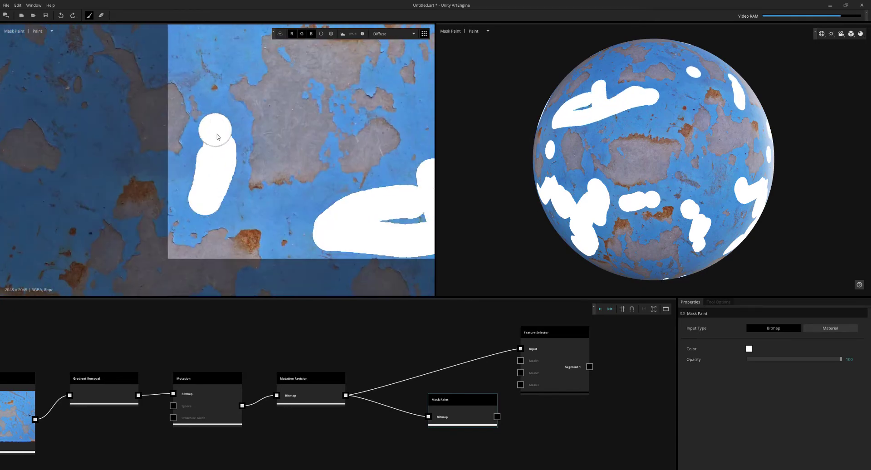
pyautogui.moveTo(216, 129); pyautogui.dragTo(220, 233, button='middle')
pyautogui.moveTo(227, 149); pyautogui.dragTo(252, 102)
pyautogui.moveTo(253, 103); pyautogui.dragTo(237, 150, button='middle')
pyautogui.moveTo(192, 173); pyautogui.dragTo(165, 171)
pyautogui.moveTo(185, 92); pyautogui.dragTo(204, 93)
pyautogui.moveTo(249, 105); pyautogui.dragTo(286, 112)
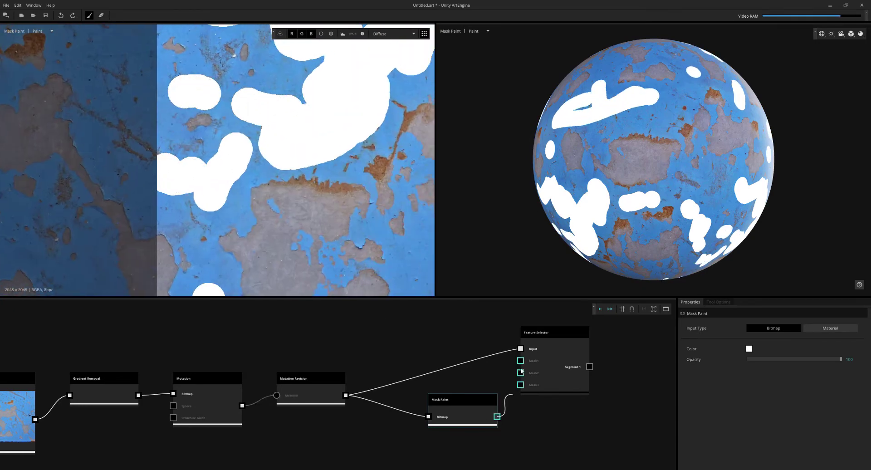
# Step: Connect the painted mask to the Feature Selector's Mask1 input and add a second Mask Paint node fed by Mutation Revision
pyautogui.moveTo(521, 367); pyautogui.dragTo(521, 361)
pyautogui.moveTo(469, 402); pyautogui.dragTo(452, 400)
pyautogui.rightClick(434, 440)
pyautogui.write('mask')
pyautogui.press('Return')
pyautogui.moveTo(443, 413); pyautogui.dragTo(470, 396, button='middle')
pyautogui.moveTo(373, 377); pyautogui.dragTo(461, 446)
pyautogui.moveTo(482, 444); pyautogui.dragTo(468, 438)
# Step: Paint broad white strokes over the large bare metal patches in the second Mask Paint, reducing the brush size for narrower patches
pyautogui.scroll(2, 330, 247)
pyautogui.moveTo(330, 247); pyautogui.dragTo(303, 202, button='middle')
pyautogui.moveTo(317, 147); pyautogui.dragTo(288, 141)
pyautogui.keyDown('ctrl'); pyautogui.moveTo(351, 161); pyautogui.dragTo(338, 150); pyautogui.keyUp('ctrl')
pyautogui.moveTo(470, 169)
pyautogui.keyDown('ctrl'); pyautogui.mouseDown()
pyautogui.moveTo(268, 147)
pyautogui.moveTo(293, 147)
pyautogui.moveTo(268, 129)
pyautogui.moveTo(366, 118)
pyautogui.mouseUp(); pyautogui.keyUp('ctrl')
pyautogui.scroll(3, 277, 136)
pyautogui.keyDown('shift'); pyautogui.scroll(-4, 244, 105); pyautogui.keyUp('shift')
pyautogui.scroll(-2, 270, 149)
pyautogui.moveTo(271, 150); pyautogui.dragTo(304, 135, button='middle')
pyautogui.moveTo(291, 153); pyautogui.dragTo(196, 237)
pyautogui.moveTo(196, 237); pyautogui.dragTo(230, 125, button='middle')
pyautogui.moveTo(252, 130); pyautogui.dragTo(295, 148)
pyautogui.scroll(-3, 293, 175)
pyautogui.moveTo(390, 188); pyautogui.dragTo(249, 195, button='middle')
pyautogui.moveTo(250, 199); pyautogui.dragTo(271, 200)
pyautogui.scroll(4, 271, 200)
pyautogui.moveTo(280, 91); pyautogui.dragTo(267, 194, button='middle')
pyautogui.keyDown('shift'); pyautogui.scroll(-4, 266, 195); pyautogui.keyUp('shift')
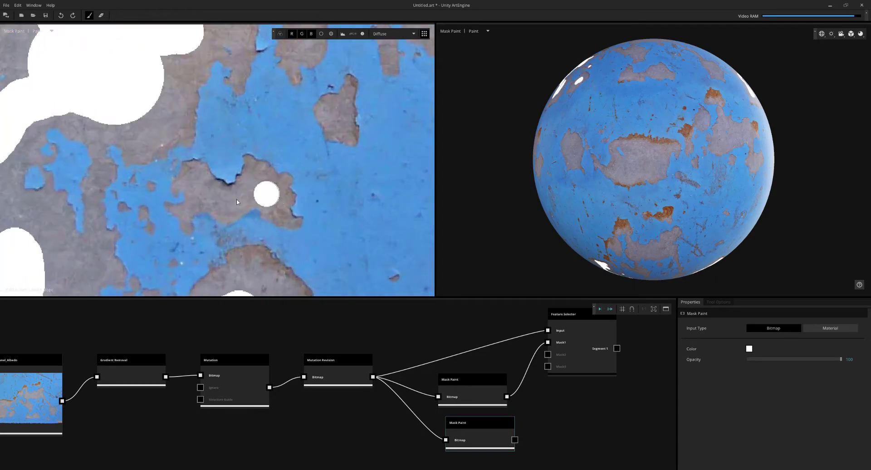
# Step: Paint thin white strokes over the smaller bare metal patches and the rusty area running up beside them
pyautogui.moveTo(209, 191); pyautogui.dragTo(267, 192)
pyautogui.moveTo(306, 122); pyautogui.dragTo(300, 164, button='middle')
pyautogui.moveTo(331, 157); pyautogui.dragTo(328, 151)
pyautogui.moveTo(319, 104); pyautogui.dragTo(303, 186, button='middle')
pyautogui.moveTo(246, 77); pyautogui.dragTo(272, 170)
pyautogui.moveTo(359, 160); pyautogui.dragTo(363, 176)
pyautogui.scroll(-2, 356, 150)
pyautogui.moveTo(344, 111); pyautogui.dragTo(292, 173, button='middle')
pyautogui.click(294, 164)
pyautogui.moveTo(313, 104); pyautogui.dragTo(270, 234, button='middle')
pyautogui.click(311, 199)
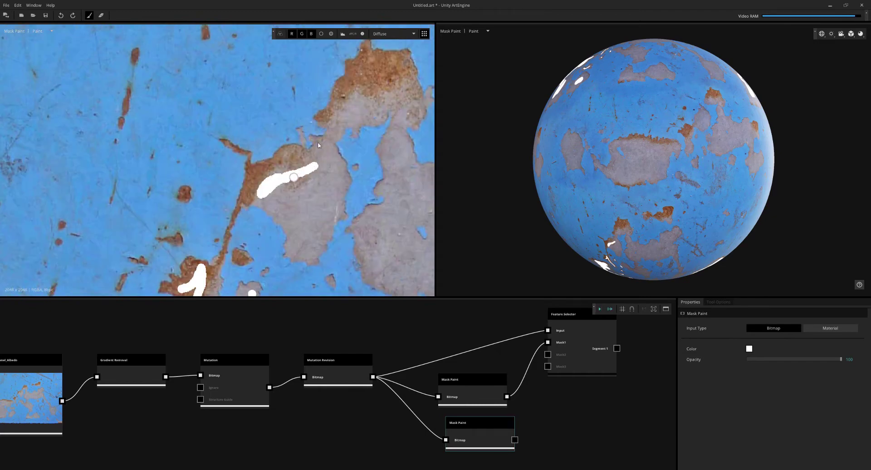
pyautogui.moveTo(349, 104); pyautogui.dragTo(308, 173, button='middle')
pyautogui.moveTo(317, 165)
pyautogui.mouseDown()
pyautogui.moveTo(362, 155)
pyautogui.moveTo(350, 168)
pyautogui.mouseUp()
pyautogui.moveTo(390, 243); pyautogui.dragTo(292, 169, button='middle')
# Step: Paint thicker white strokes and dabs over the wide metal area beside the rust and the separate metal patches around it
pyautogui.scroll(-1, 238, 157)
pyautogui.click(231, 168)
pyautogui.click(211, 221)
pyautogui.moveTo(300, 193); pyautogui.dragTo(389, 190)
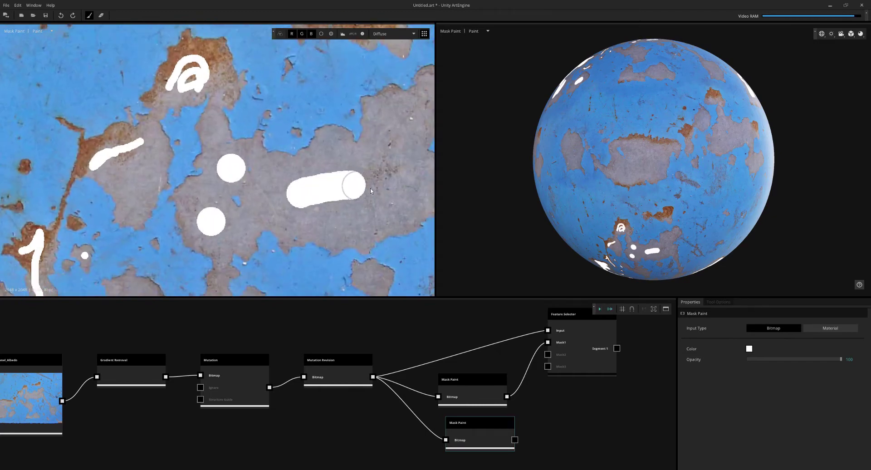
pyautogui.moveTo(359, 197); pyautogui.dragTo(281, 220, button='middle')
pyautogui.scroll(-1, 281, 220)
pyautogui.moveTo(278, 222); pyautogui.dragTo(326, 190)
pyautogui.moveTo(182, 290); pyautogui.dragTo(215, 145, button='middle')
pyautogui.scroll(2, 218, 144)
pyautogui.moveTo(222, 134); pyautogui.dragTo(248, 182)
pyautogui.moveTo(247, 214); pyautogui.dragTo(267, 79, button='middle')
pyautogui.click(227, 141)
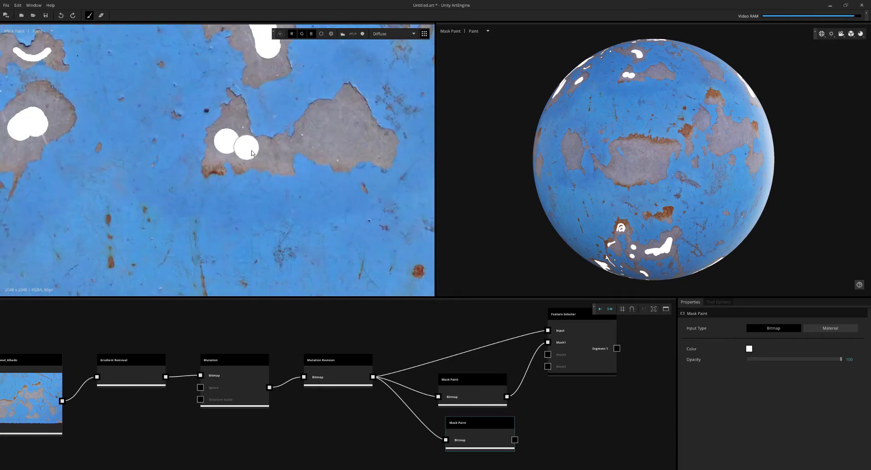
pyautogui.moveTo(257, 152); pyautogui.dragTo(267, 156)
pyautogui.moveTo(326, 144); pyautogui.dragTo(362, 152)
pyautogui.moveTo(362, 152); pyautogui.dragTo(317, 224, button='middle')
pyautogui.press('e')
pyautogui.click(322, 234)
pyautogui.moveTo(320, 68); pyautogui.dragTo(204, 199, button='middle')
pyautogui.scroll(2, 199, 143)
# Step: Undo the oversized dab on a small metal patch, then mask it and nearby small spots with a smaller brush
pyautogui.click(199, 143)
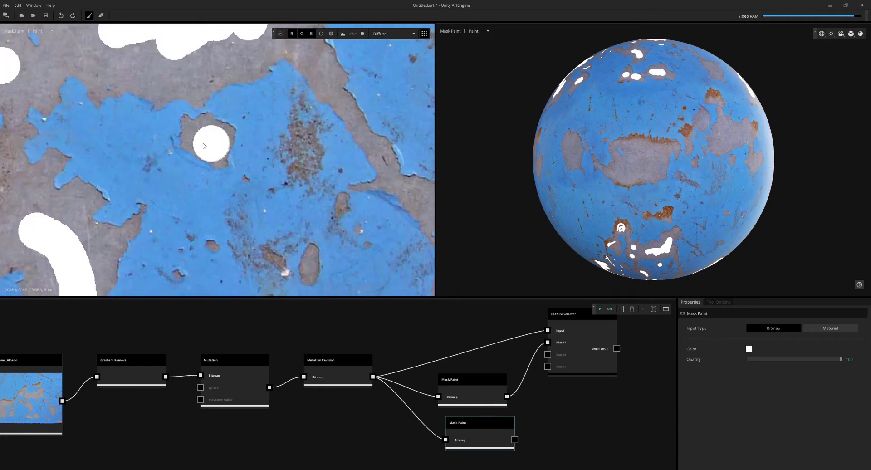
pyautogui.hotkey('ctrl', 'z')
pyautogui.press('[')
pyautogui.moveTo(205, 145); pyautogui.dragTo(211, 145)
pyautogui.moveTo(302, 235); pyautogui.dragTo(268, 138, button='middle')
pyautogui.press('[')
pyautogui.press('[')
pyautogui.press('e')
pyautogui.click(279, 166)
# Step: Paint looping white strokes inside the remaining medium and large bare metal patches, staying clear of the blue paint edges
pyautogui.moveTo(273, 171); pyautogui.dragTo(198, 174, button='middle')
pyautogui.moveTo(277, 130); pyautogui.dragTo(298, 202)
pyautogui.moveTo(200, 50); pyautogui.dragTo(272, 195, button='middle')
pyautogui.moveTo(268, 148); pyautogui.dragTo(305, 192)
pyautogui.scroll(-2, 286, 156)
pyautogui.moveTo(209, 46); pyautogui.dragTo(269, 214, button='middle')
pyautogui.moveTo(270, 203)
pyautogui.mouseDown()
pyautogui.moveTo(200, 212)
pyautogui.moveTo(280, 198)
pyautogui.mouseUp()
pyautogui.scroll(2, 263, 153)
pyautogui.moveTo(242, 133)
pyautogui.mouseDown()
pyautogui.moveTo(361, 129)
pyautogui.moveTo(340, 204)
pyautogui.mouseUp()
pyautogui.scroll(-2, 256, 206)
pyautogui.moveTo(154, 196); pyautogui.dragTo(338, 183, button='middle')
pyautogui.scroll(1, 259, 123)
pyautogui.moveTo(255, 112)
pyautogui.mouseDown()
pyautogui.moveTo(218, 182)
pyautogui.moveTo(266, 180)
pyautogui.mouseUp()
pyautogui.moveTo(214, 181); pyautogui.dragTo(398, 161, button='middle')
pyautogui.moveTo(137, 159); pyautogui.dragTo(163, 159)
pyautogui.moveTo(175, 169); pyautogui.dragTo(266, 205, button='middle')
pyautogui.moveTo(193, 121)
pyautogui.mouseDown()
pyautogui.moveTo(110, 117)
pyautogui.moveTo(109, 136)
pyautogui.mouseUp()
pyautogui.moveTo(88, 199); pyautogui.dragTo(89, 208)
pyautogui.scroll(-2, 197, 195)
# Step: Dab the tiny bare spots and add short strokes to the unmasked rust and metal patches in the middle of the texture
pyautogui.moveTo(298, 219); pyautogui.dragTo(260, 168, button='middle')
pyautogui.scroll(4, 260, 168)
pyautogui.click(257, 187)
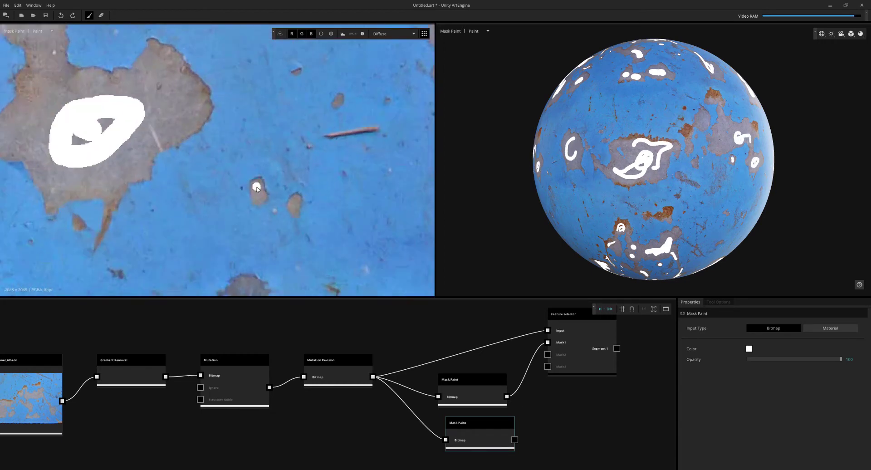
pyautogui.click(297, 203)
pyautogui.scroll(-2, 297, 202)
pyautogui.moveTo(271, 272); pyautogui.dragTo(273, 200, button='middle')
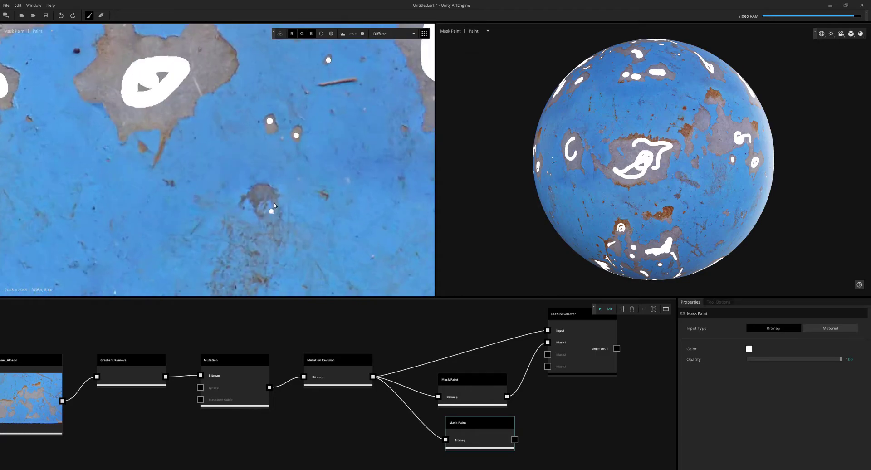
pyautogui.scroll(-2, 272, 200)
pyautogui.moveTo(244, 277); pyautogui.dragTo(237, 108, button='middle')
pyautogui.scroll(-2, 272, 186)
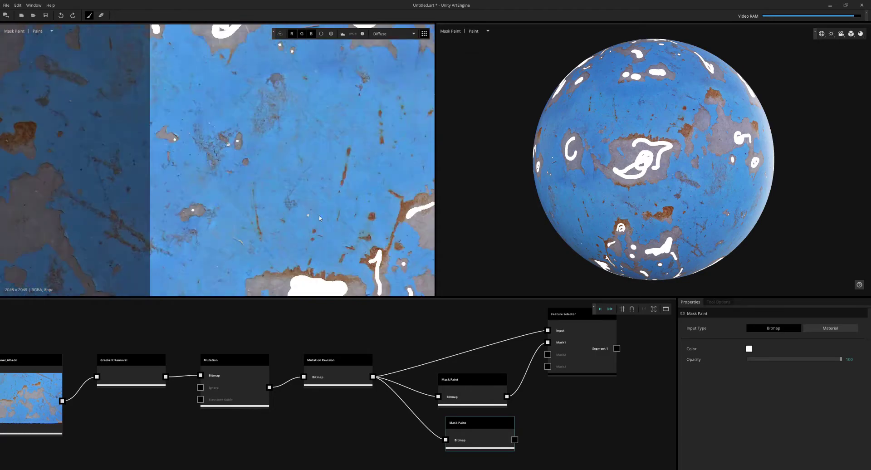
pyautogui.moveTo(399, 223); pyautogui.dragTo(150, 163, button='middle')
pyautogui.scroll(2, 150, 163)
pyautogui.moveTo(426, 211); pyautogui.dragTo(263, 228, button='middle')
pyautogui.scroll(-2, 263, 227)
pyautogui.moveTo(255, 180)
pyautogui.mouseDown(button='middle')
pyautogui.moveTo(272, 200)
pyautogui.moveTo(290, 270)
pyautogui.mouseUp(button='middle')
pyautogui.scroll(2, 268, 126)
pyautogui.click(260, 100)
pyautogui.moveTo(260, 101); pyautogui.dragTo(256, 174, button='middle')
pyautogui.moveTo(232, 93); pyautogui.dragTo(237, 108)
pyautogui.moveTo(262, 88); pyautogui.dragTo(253, 115, button='middle')
# Step: Connect the second mask to the Feature Selector's Mask2 input and run AI Assist with AI Segmentation enabled
pyautogui.moveTo(475, 441); pyautogui.dragTo(501, 414)
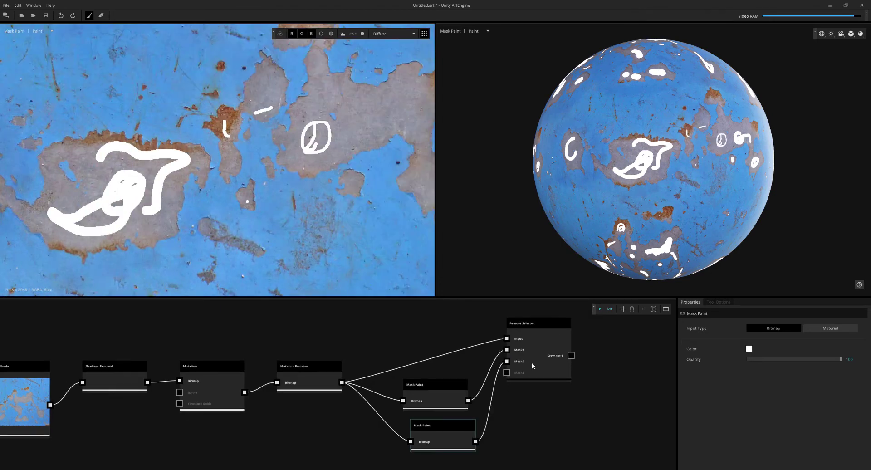
pyautogui.click(532, 363)
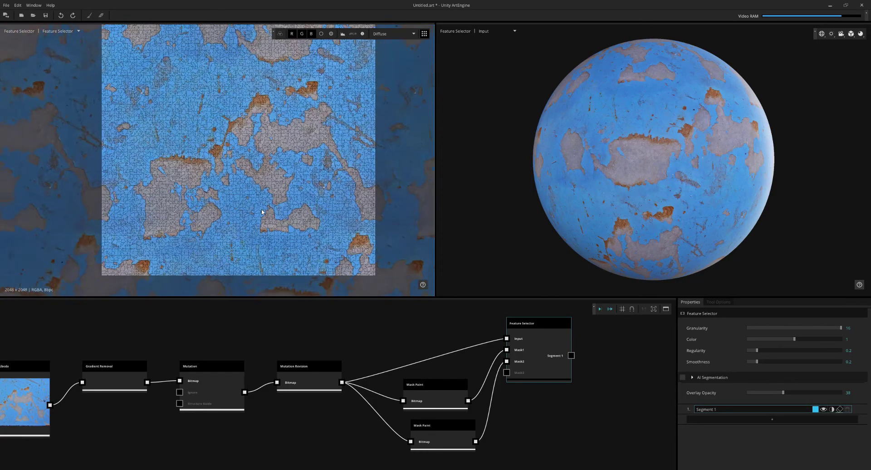
pyautogui.click(686, 378)
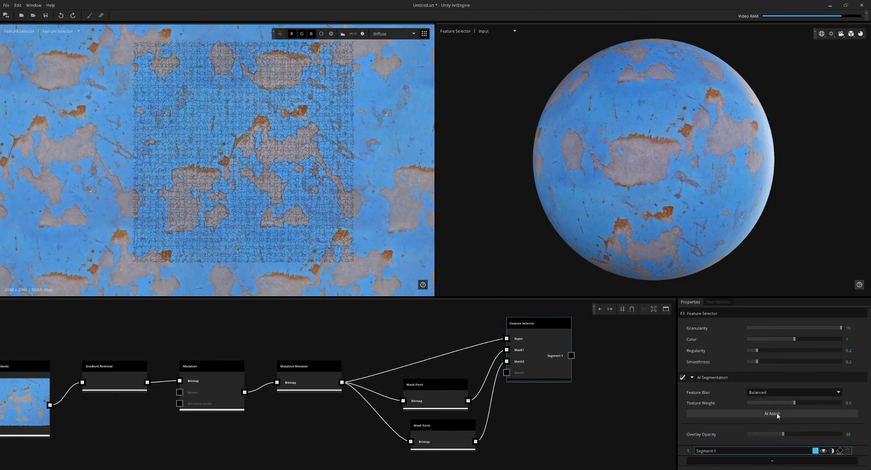
pyautogui.click(763, 413)
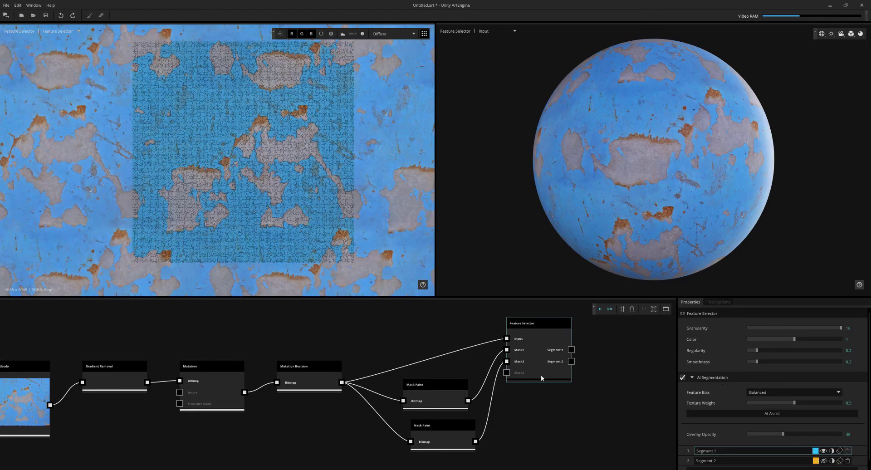
# Step: Examine the Segment 1 overlay across the whole texture, checking patch edges, rust streaks and small scratches
pyautogui.scroll(5, 204, 140)
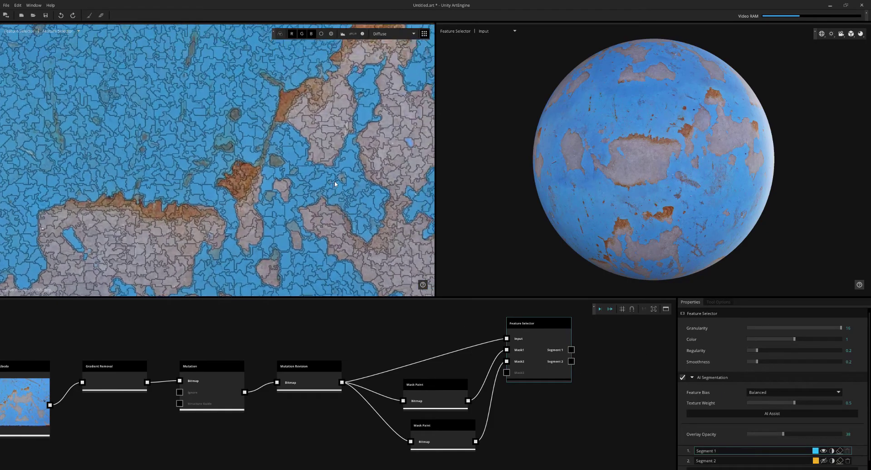
pyautogui.scroll(-5, 335, 184)
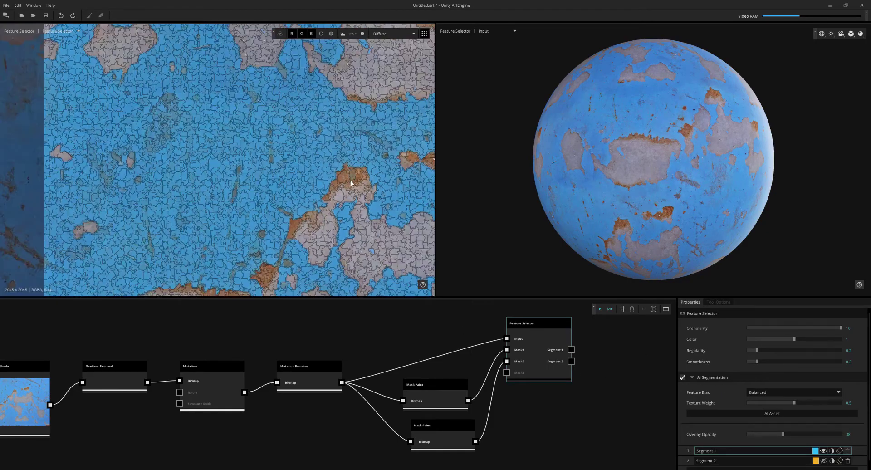
pyautogui.scroll(5, 189, 157)
pyautogui.scroll(-3, 239, 173)
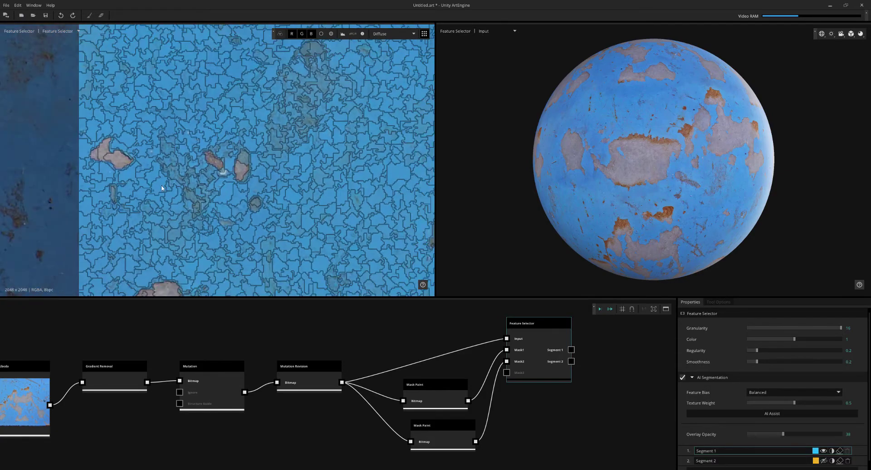
pyautogui.scroll(3, 115, 199)
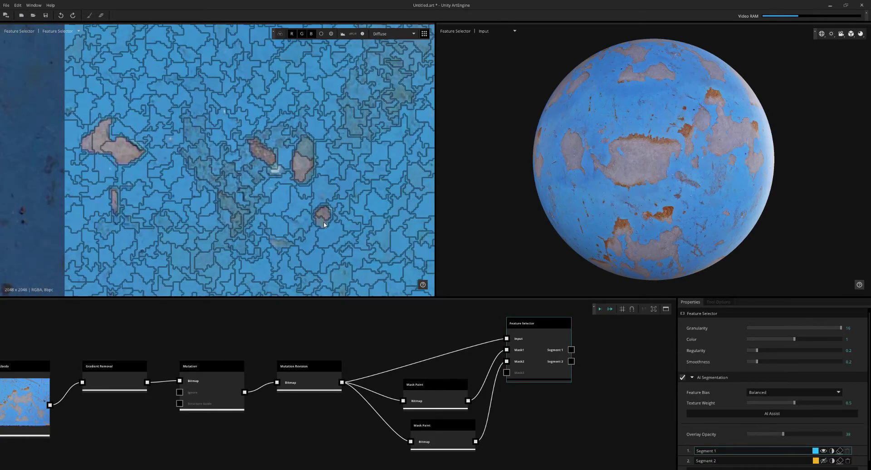
pyautogui.scroll(-4, 316, 225)
pyautogui.scroll(4, 290, 154)
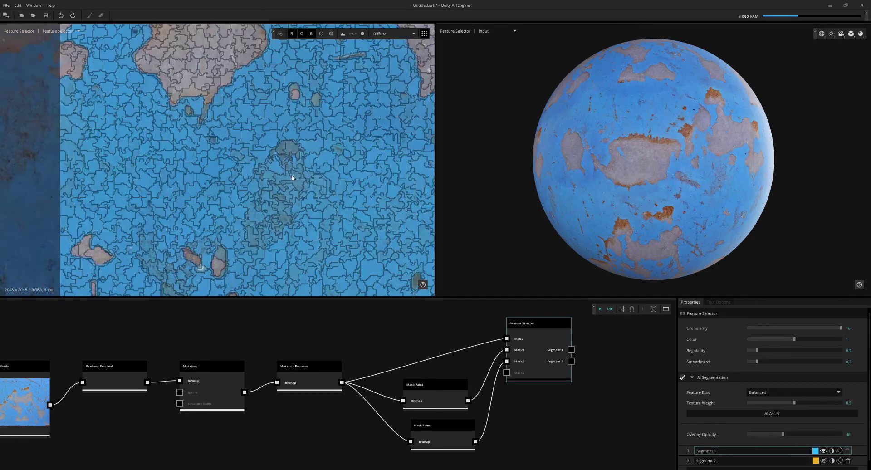
pyautogui.scroll(2, 305, 161)
pyautogui.scroll(-3, 315, 174)
pyautogui.scroll(5, 268, 145)
pyautogui.scroll(2, 263, 75)
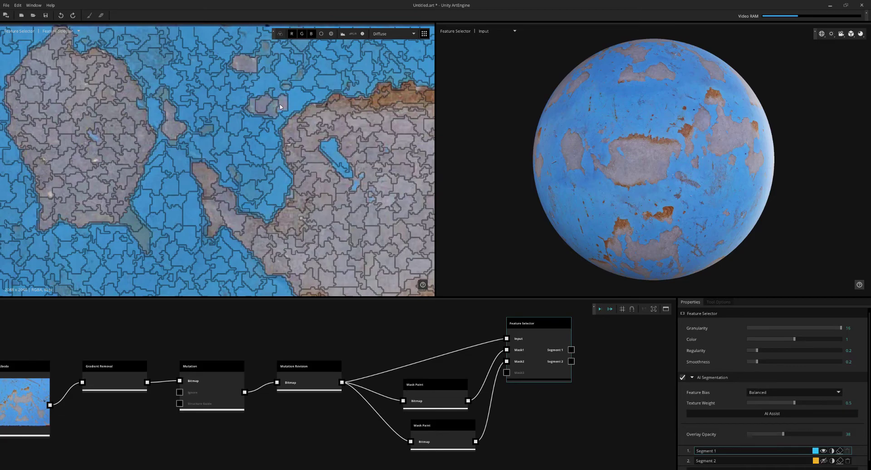
pyautogui.scroll(-3, 283, 107)
pyautogui.scroll(4, 236, 100)
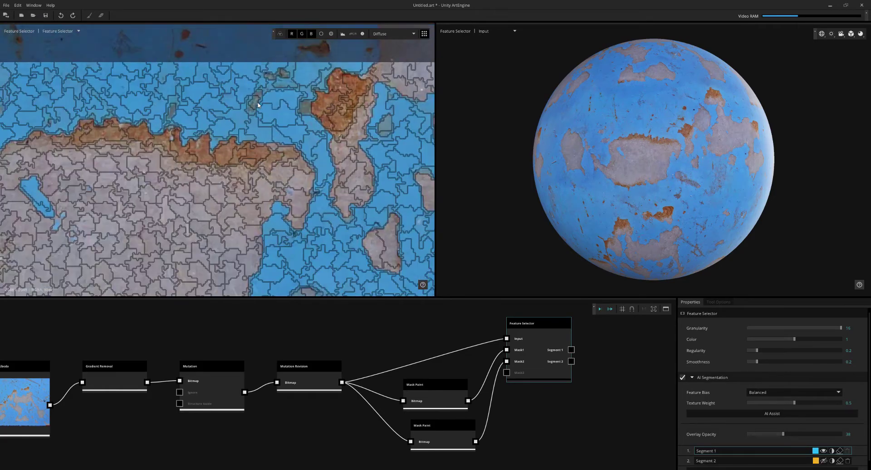
pyautogui.scroll(-3, 259, 105)
pyautogui.scroll(4, 286, 163)
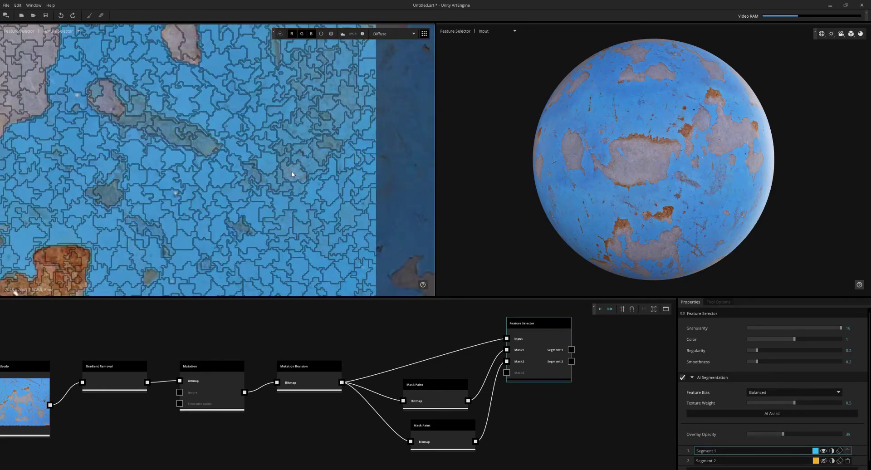
pyautogui.scroll(-3, 302, 170)
pyautogui.scroll(4, 362, 180)
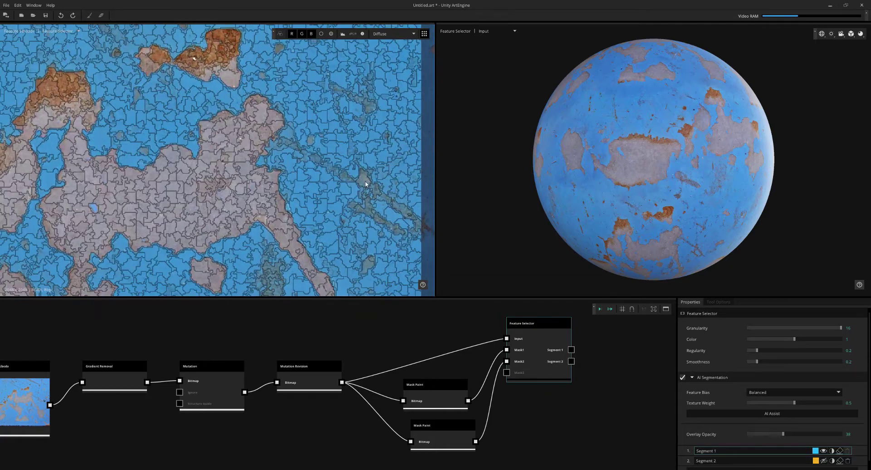
pyautogui.scroll(3, 291, 236)
pyautogui.scroll(-2, 297, 225)
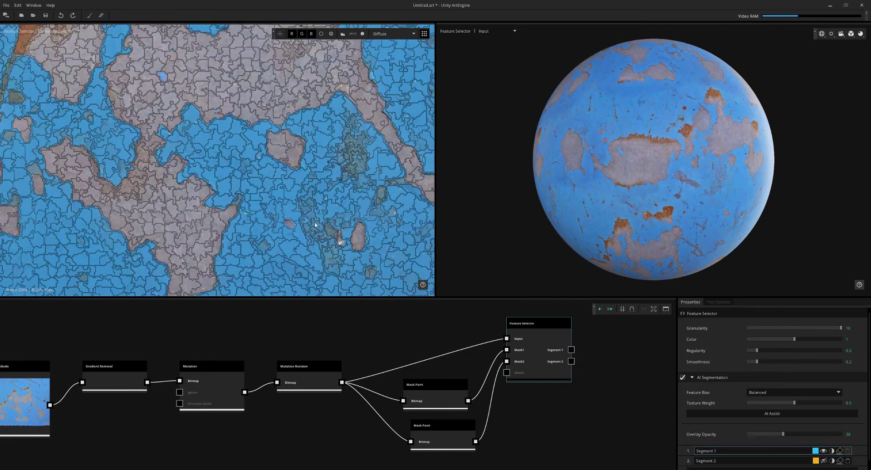
pyautogui.scroll(-3, 332, 224)
pyautogui.scroll(4, 394, 178)
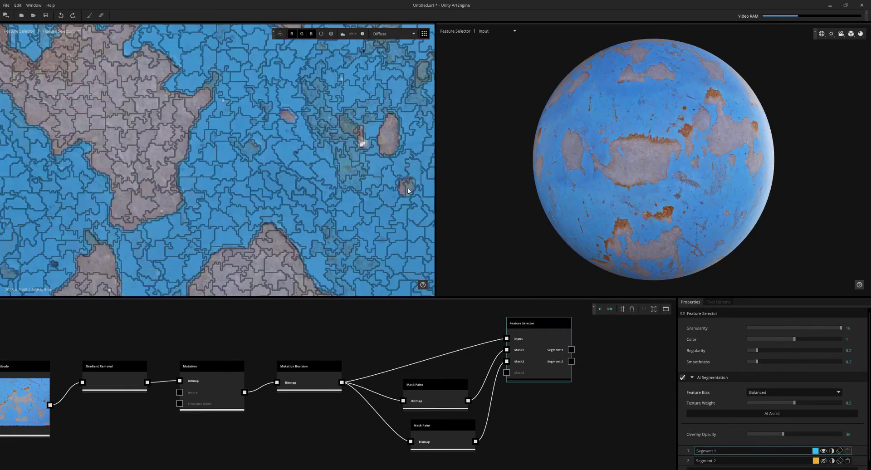
pyautogui.scroll(-4, 342, 260)
pyautogui.scroll(4, 185, 187)
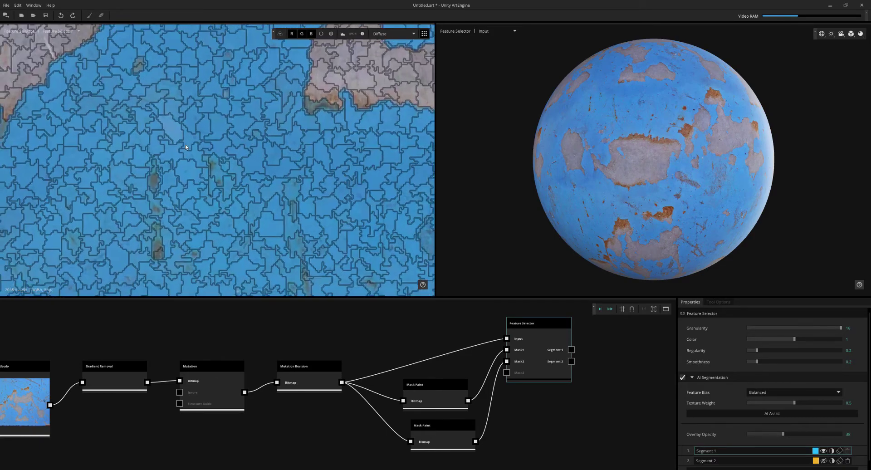
pyautogui.scroll(-3, 218, 172)
pyautogui.scroll(-3, 308, 150)
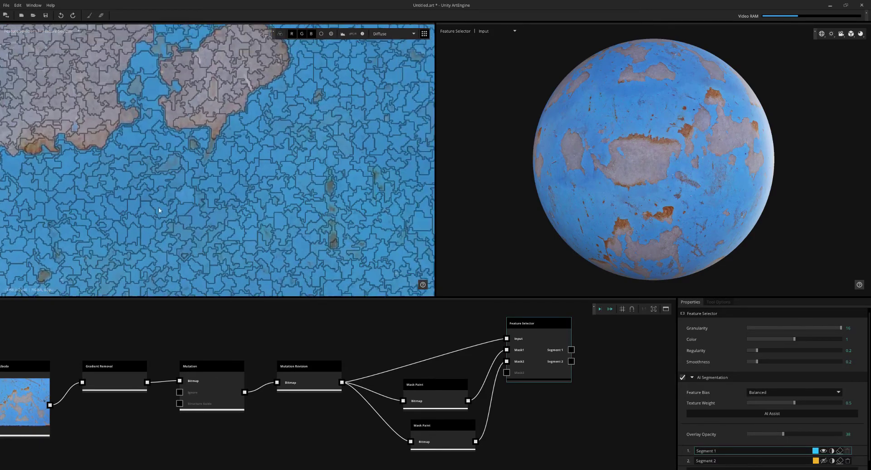
pyautogui.scroll(-4, 314, 191)
# Step: Process the Feature Selector and preview its Segment 1 mask on the sphere
pyautogui.click(599, 309)
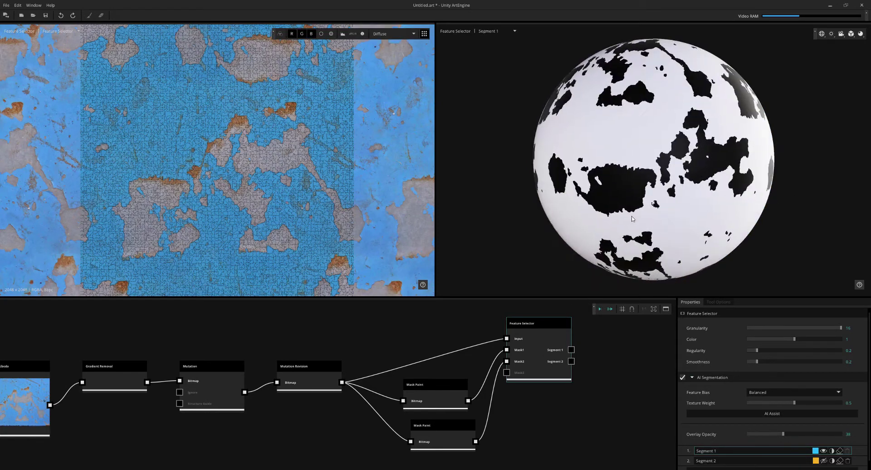
pyautogui.moveTo(633, 219); pyautogui.dragTo(638, 215)
pyautogui.scroll(-3, 249, 168)
pyautogui.scroll(2, 337, 192)
pyautogui.moveTo(353, 202); pyautogui.dragTo(377, 195, button='middle')
# Step: Move the Feature Selector and both Mask Paint nodes together down below the main node chain
pyautogui.click(537, 404)
pyautogui.scroll(-2, 540, 409)
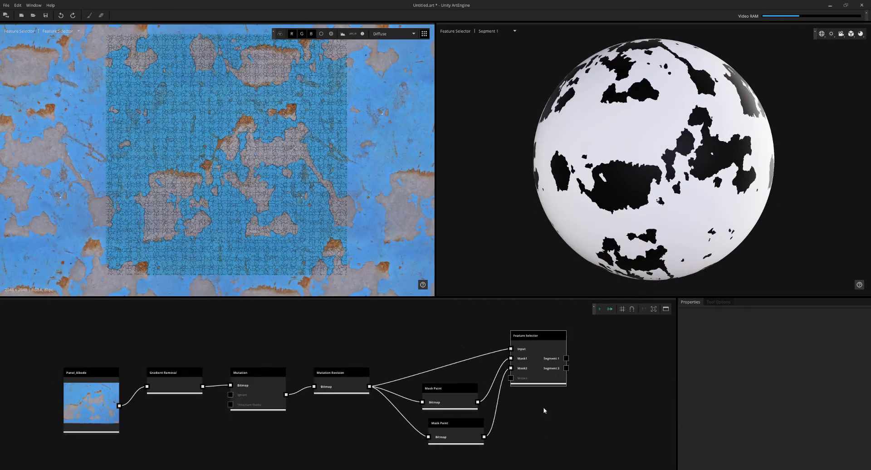
pyautogui.moveTo(543, 410); pyautogui.dragTo(543, 404, button='middle')
pyautogui.moveTo(580, 458); pyautogui.dragTo(439, 337)
pyautogui.scroll(-1, 466, 372)
pyautogui.moveTo(465, 383)
pyautogui.mouseDown()
pyautogui.moveTo(481, 353)
pyautogui.moveTo(483, 362)
pyautogui.mouseUp()
pyautogui.click(476, 419)
pyautogui.moveTo(577, 408); pyautogui.dragTo(443, 305)
pyautogui.moveTo(543, 341)
pyautogui.mouseDown()
pyautogui.moveTo(533, 421)
pyautogui.moveTo(519, 430)
pyautogui.mouseUp()
pyautogui.click(471, 343)
# Step: Add a Material Generation node above the Feature Selector and feed its Color Input from Mutation Revision
pyautogui.scroll(1, 465, 377)
pyautogui.moveTo(471, 341); pyautogui.dragTo(488, 387, button='middle')
pyautogui.scroll(1, 476, 395)
pyautogui.scroll(4, 493, 378)
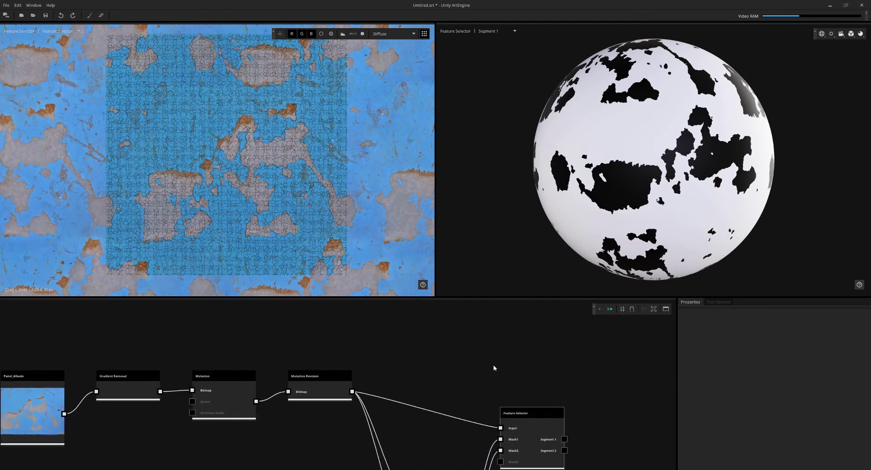
pyautogui.rightClick(484, 358)
pyautogui.write('material')
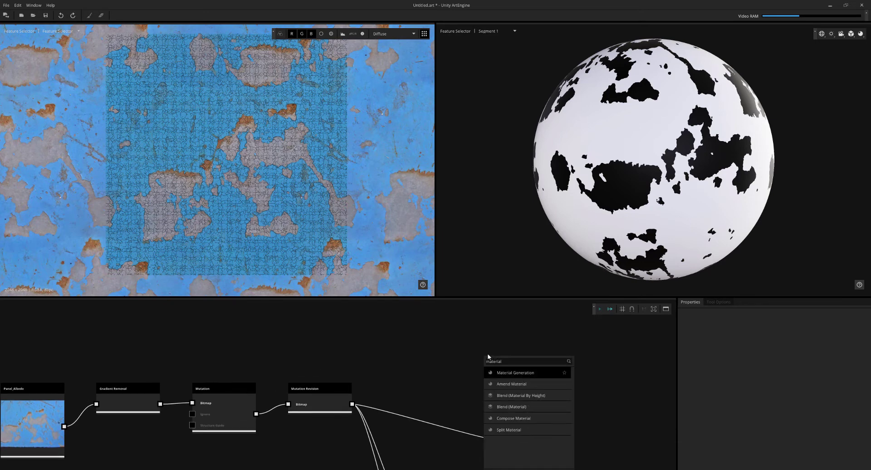
pyautogui.press('Return')
pyautogui.scroll(2, 481, 370)
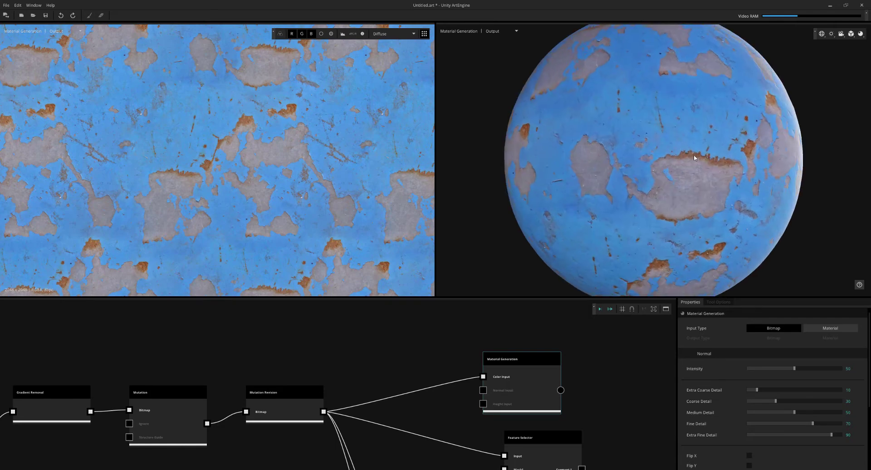
pyautogui.scroll(1, 628, 385)
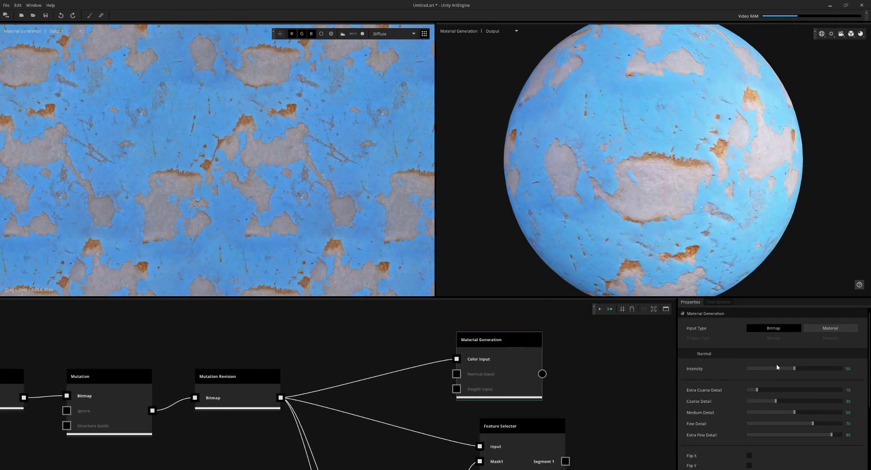
# Step: Disable Height map generation, set the Ambient Occlusion level to 15 and process the Material Generation node
pyautogui.scroll(-5, 778, 359)
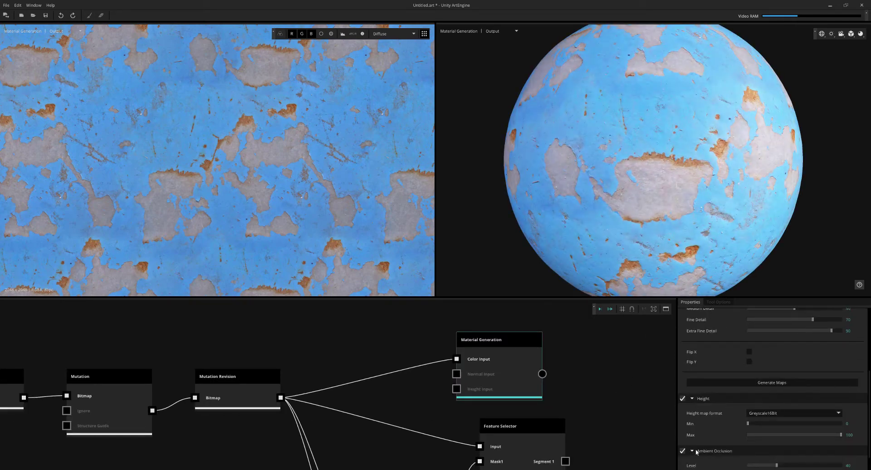
pyautogui.click(682, 451)
pyautogui.click(682, 377)
pyautogui.scroll(-2, 726, 413)
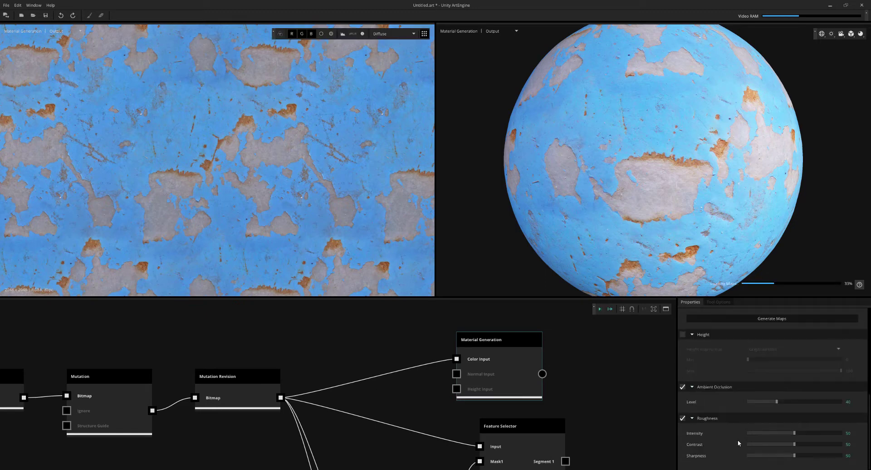
pyautogui.scroll(1, 541, 385)
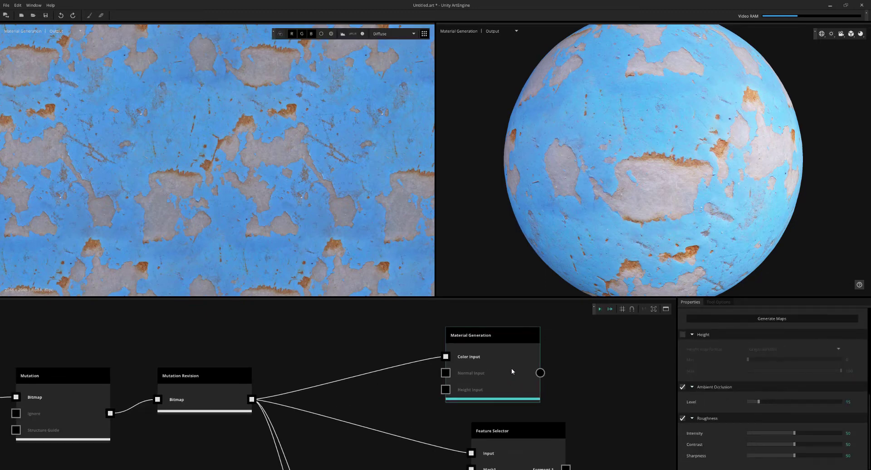
pyautogui.click(599, 309)
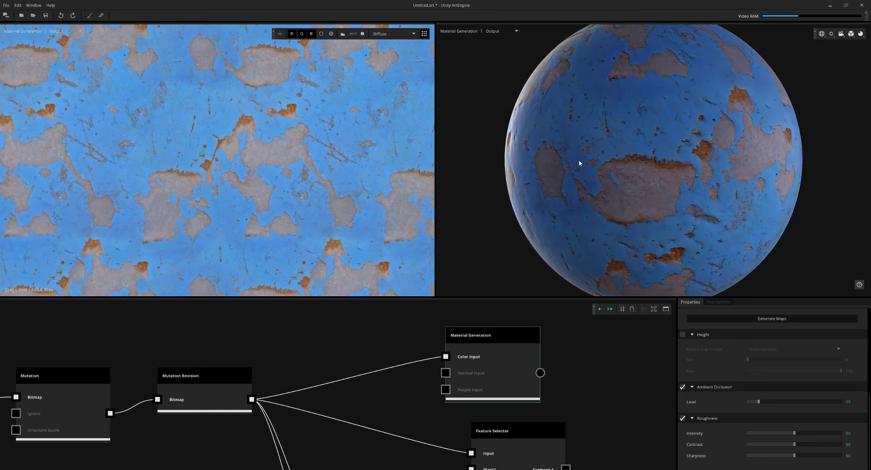
# Step: Set normal intensity to 19 and extra coarse, coarse, medium, fine and extra fine detail to 4, 6, 10, 11 and 58
pyautogui.scroll(5, 742, 360)
pyautogui.scroll(3, 742, 360)
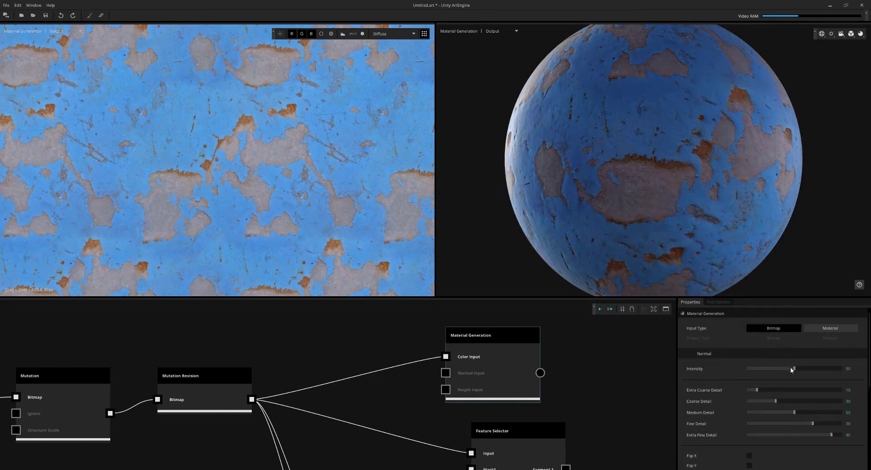
pyautogui.moveTo(768, 402); pyautogui.dragTo(758, 423)
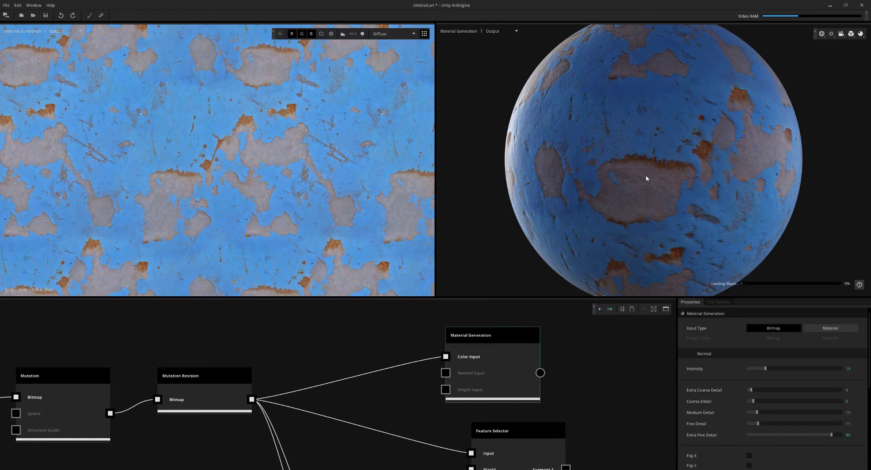
pyautogui.moveTo(646, 174); pyautogui.dragTo(770, 127, button='right')
pyautogui.scroll(2, 651, 99)
pyautogui.moveTo(770, 130); pyautogui.dragTo(665, 138)
pyautogui.scroll(-3, 671, 147)
pyautogui.moveTo(678, 158); pyautogui.dragTo(708, 177, button='right')
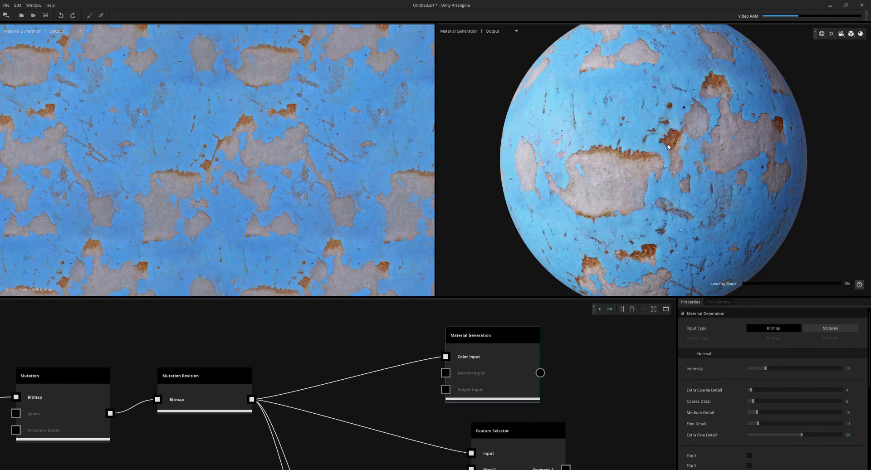
# Step: Set the generated roughness to intensity 17 and contrast 94, and check the sphere under rotated lighting
pyautogui.scroll(-5, 746, 418)
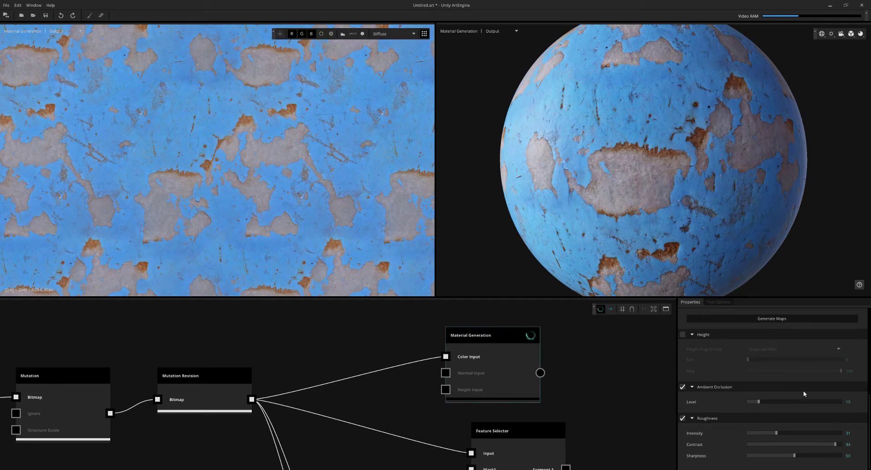
pyautogui.scroll(3, 655, 165)
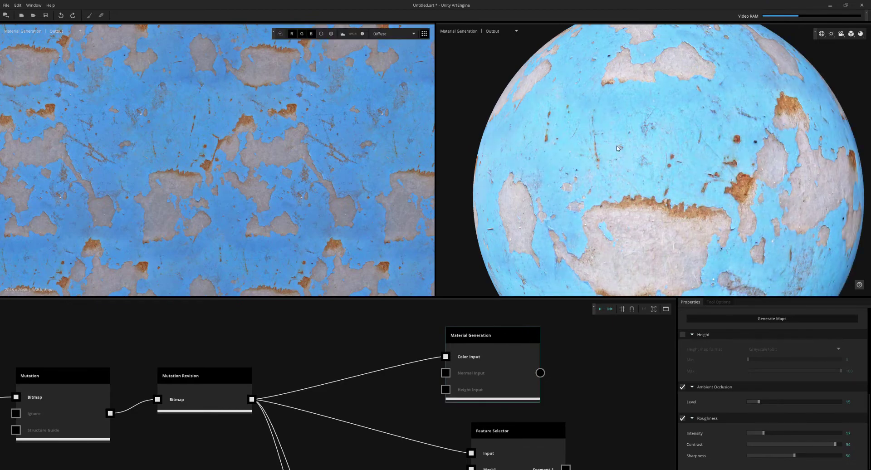
pyautogui.keyDown('shift'); pyautogui.moveTo(741, 148); pyautogui.dragTo(660, 164); pyautogui.keyUp('shift')
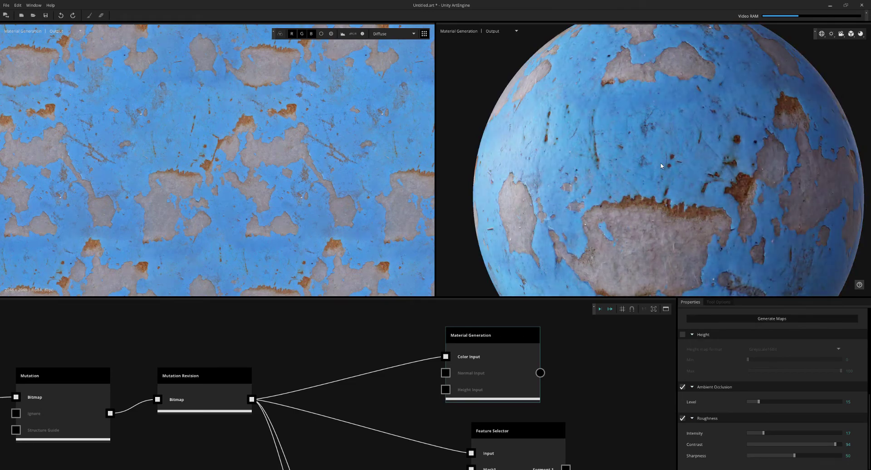
# Step: Reposition the preview light beside the sphere's upper edge and show the Roughness map in the 2D view
pyautogui.click(831, 34)
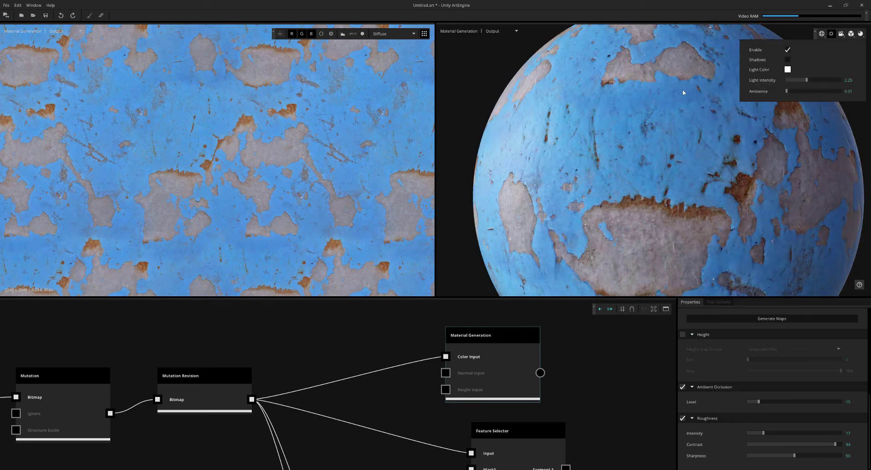
pyautogui.click(705, 173)
pyautogui.keyDown('ctrl'); pyautogui.moveTo(706, 172); pyautogui.dragTo(624, 133); pyautogui.keyUp('ctrl')
pyautogui.keyDown('shift'); pyautogui.moveTo(698, 143); pyautogui.dragTo(737, 159); pyautogui.keyUp('shift')
pyautogui.press('Right')
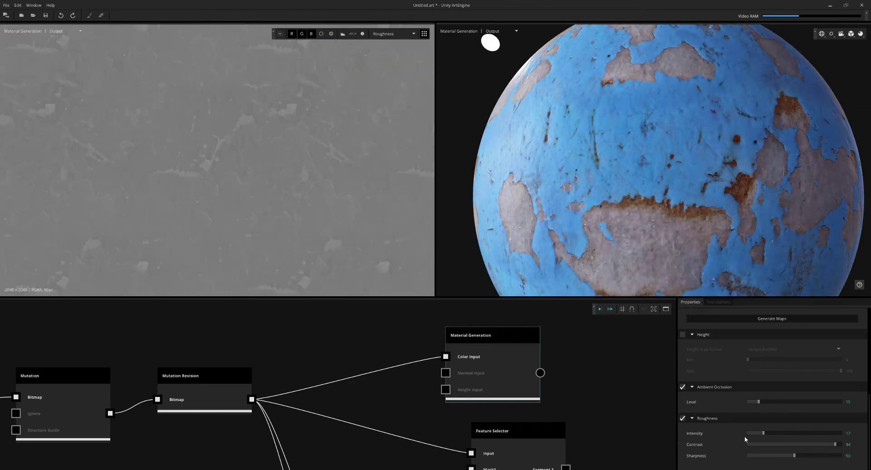
# Step: Set the roughness intensity to 34, process the node and reduce the Ambient Occlusion level to nearly zero
pyautogui.click(599, 309)
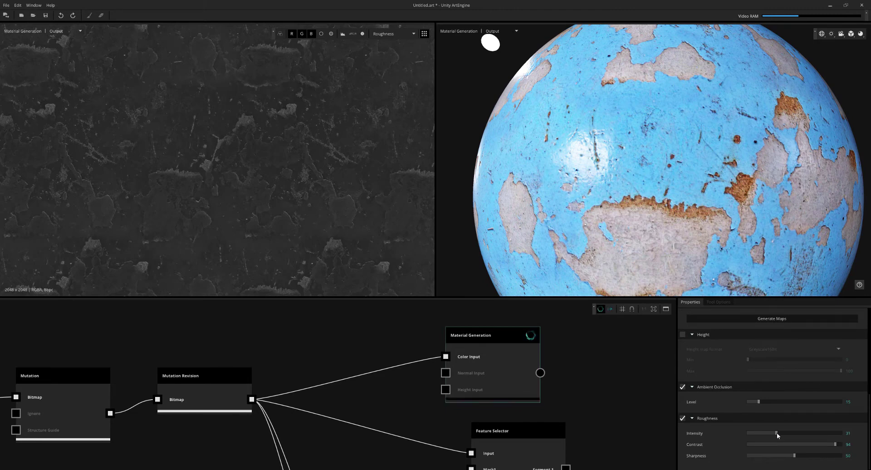
pyautogui.moveTo(778, 433); pyautogui.dragTo(780, 432)
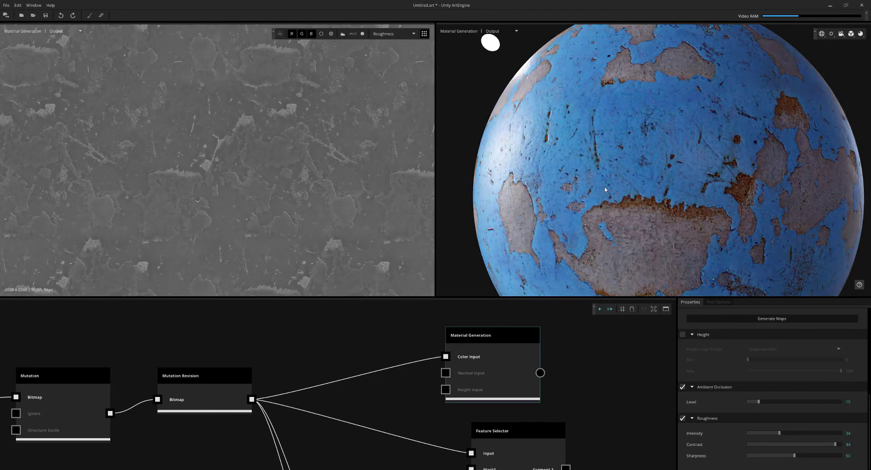
pyautogui.scroll(-3, 630, 192)
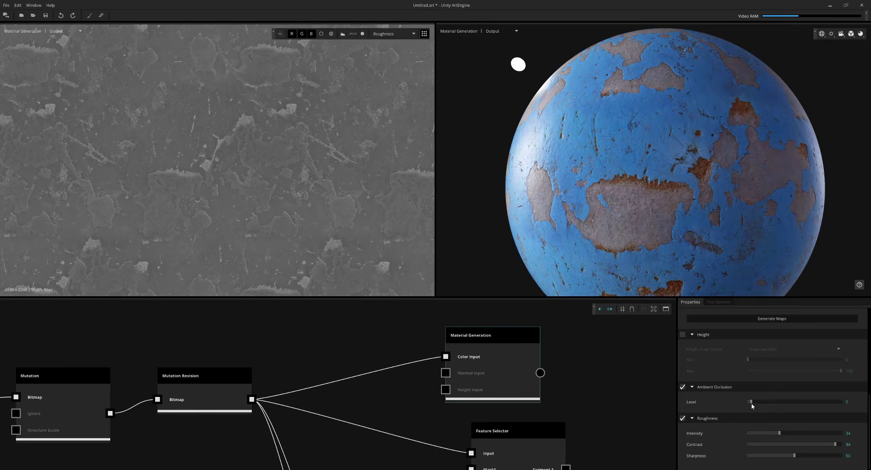
# Step: Examine the generated material on the sphere from several sides and distances, checking paint gloss and surface relief
pyautogui.moveTo(752, 174); pyautogui.dragTo(649, 198)
pyautogui.moveTo(649, 198); pyautogui.dragTo(617, 211, button='right')
pyautogui.moveTo(617, 211); pyautogui.dragTo(608, 189)
pyautogui.moveTo(608, 189); pyautogui.dragTo(654, 188, button='right')
pyautogui.moveTo(654, 185); pyautogui.dragTo(658, 222)
pyautogui.moveTo(658, 223); pyautogui.dragTo(639, 204, button='right')
pyautogui.moveTo(640, 204)
pyautogui.mouseDown()
pyautogui.moveTo(647, 207)
pyautogui.moveTo(639, 204)
pyautogui.mouseUp()
pyautogui.moveTo(639, 205); pyautogui.dragTo(715, 181, button='right')
pyautogui.scroll(-3, 693, 156)
pyautogui.moveTo(715, 181); pyautogui.dragTo(691, 143)
pyautogui.scroll(2, 691, 143)
pyautogui.scroll(-3, 555, 404)
# Step: Add a Split Material node fed by the Material Generation output
pyautogui.moveTo(585, 399); pyautogui.dragTo(533, 377, button='middle')
pyautogui.moveTo(505, 390); pyautogui.dragTo(496, 393)
pyautogui.moveTo(508, 342); pyautogui.dragTo(494, 365, button='middle')
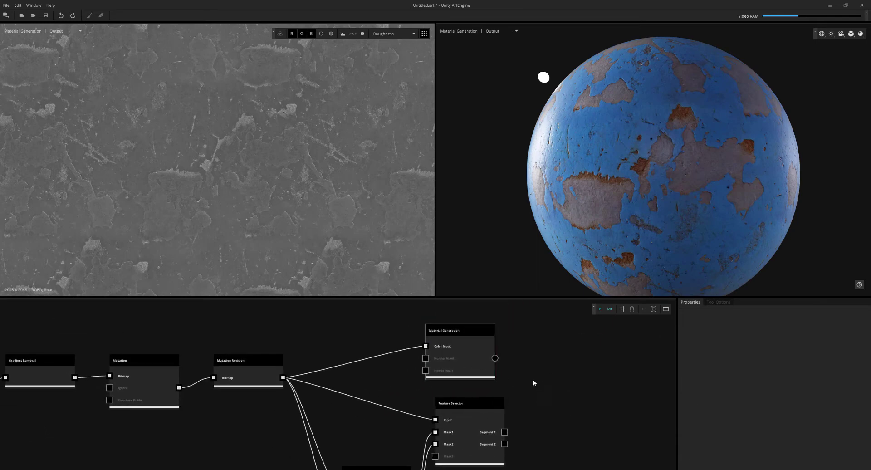
pyautogui.click(476, 364)
pyautogui.press('Tab')
pyautogui.write('spl')
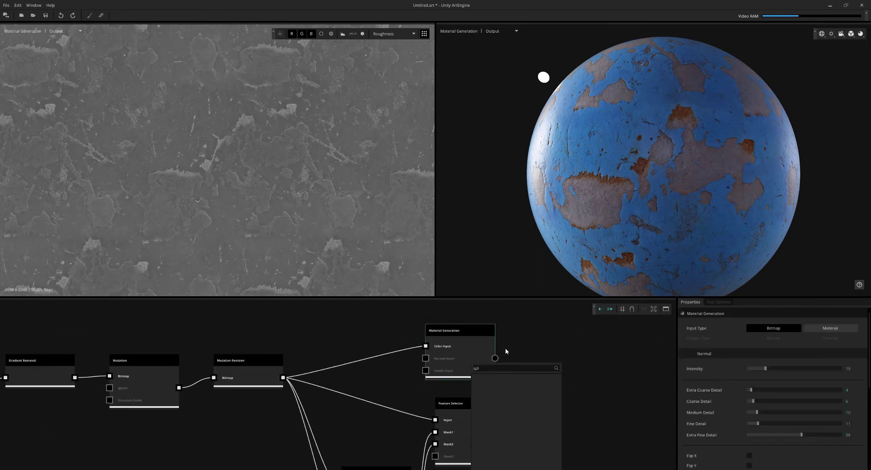
pyautogui.press('Down')
pyautogui.press('Return')
pyautogui.scroll(-3, 505, 395)
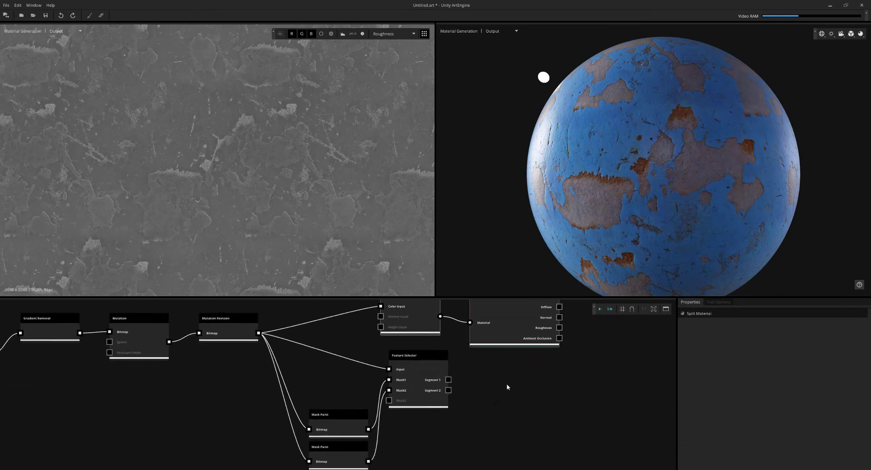
# Step: Move the Feature Selector and both Mask Paint nodes together so they sit beneath the Split Material node
pyautogui.click(449, 386)
pyautogui.moveTo(548, 404); pyautogui.dragTo(535, 407)
pyautogui.moveTo(482, 458); pyautogui.dragTo(336, 386)
pyautogui.moveTo(424, 385)
pyautogui.mouseDown()
pyautogui.moveTo(536, 396)
pyautogui.moveTo(531, 354)
pyautogui.mouseUp()
pyautogui.click(572, 362)
# Step: Add a Compose Material node in the free space beyond Split Material
pyautogui.scroll(2, 584, 333)
pyautogui.moveTo(585, 334); pyautogui.dragTo(532, 428, button='middle')
pyautogui.scroll(1, 551, 354)
pyautogui.moveTo(554, 353); pyautogui.dragTo(530, 340, button='middle')
pyautogui.press('Tab')
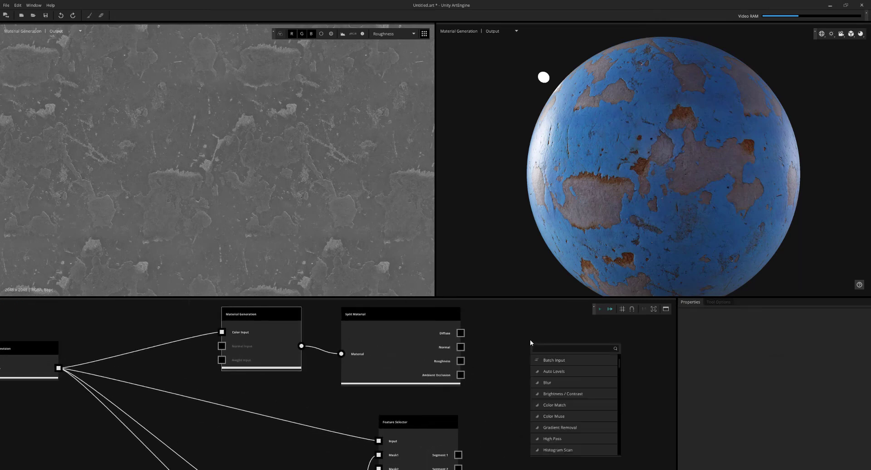
pyautogui.write('comp')
pyautogui.press('Return')
# Step: Position Compose Material and feed its Albedo, Normal and Ambient Occlusion inputs from Split Material's Diffuse, Normal and Ambient Occlusion
pyautogui.moveTo(585, 388); pyautogui.dragTo(629, 369)
pyautogui.scroll(1, 582, 357)
pyautogui.moveTo(448, 331); pyautogui.dragTo(573, 351)
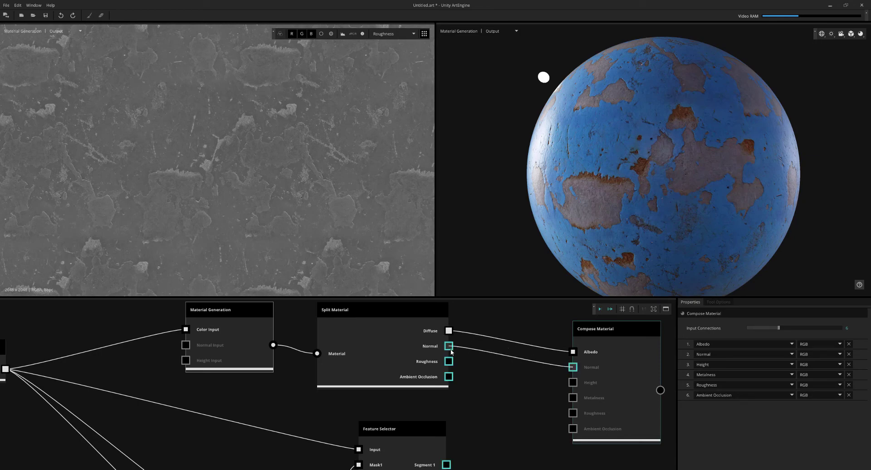
pyautogui.moveTo(449, 377); pyautogui.dragTo(508, 406)
# Step: Add a Blend node below Compose Material and connect Split Material's Roughness to its Background
pyautogui.scroll(-1, 554, 413)
pyautogui.click(525, 402)
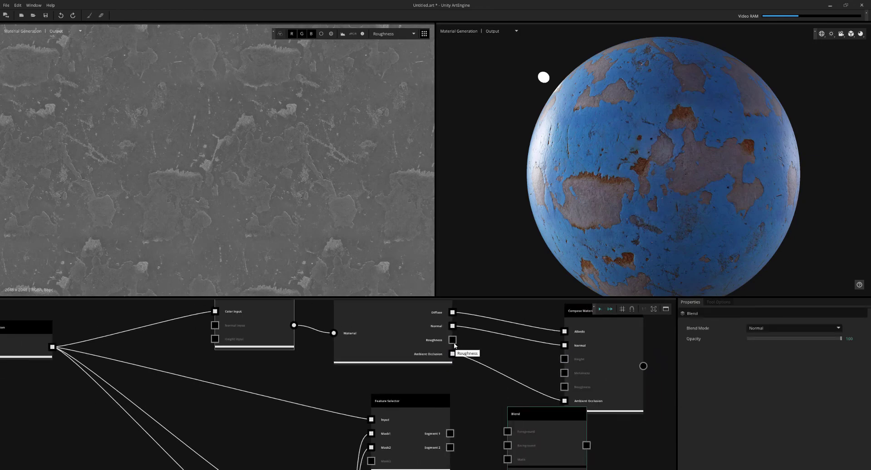
pyautogui.moveTo(452, 343); pyautogui.dragTo(507, 445)
# Step: Preview the Feature Selector's Segment 1 and Segment 2 masks and connect Segment 2 to the Blend node's Foreground
pyautogui.click(439, 436)
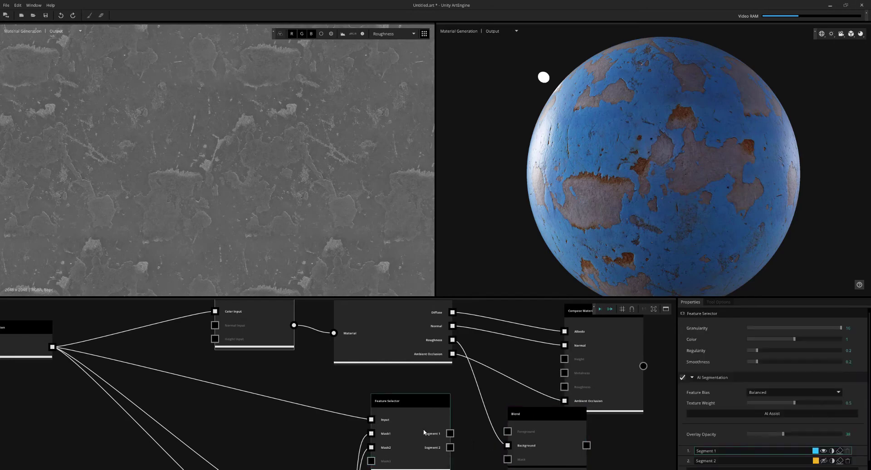
pyautogui.click(73, 32)
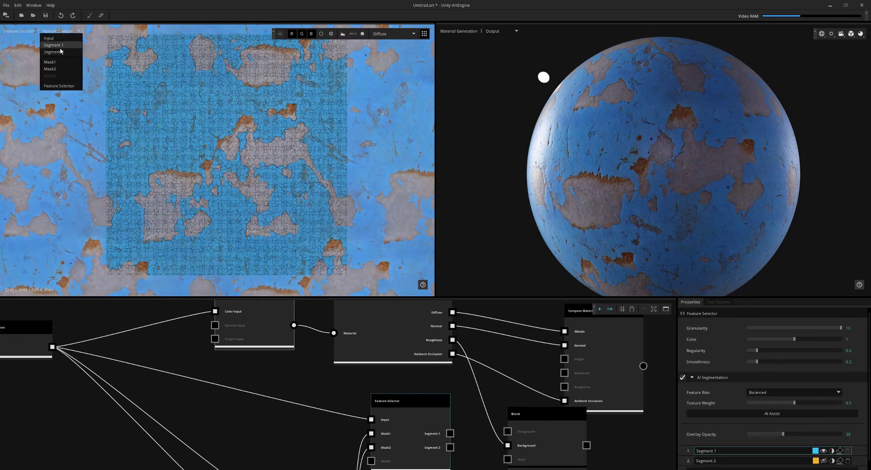
pyautogui.click(62, 45)
pyautogui.click(72, 32)
pyautogui.click(65, 50)
pyautogui.moveTo(450, 447); pyautogui.dragTo(508, 431)
# Step: Set the Blend node's mode to Linear Dodge (Add) and lower its opacity to under half
pyautogui.click(546, 435)
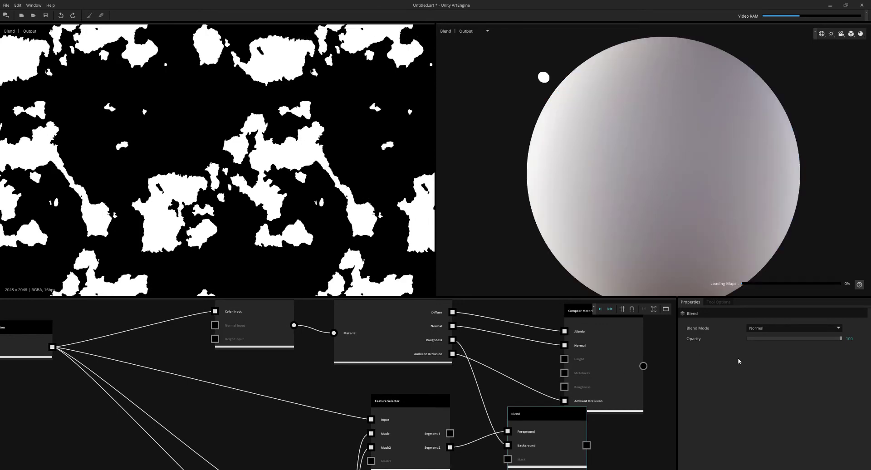
pyautogui.click(777, 328)
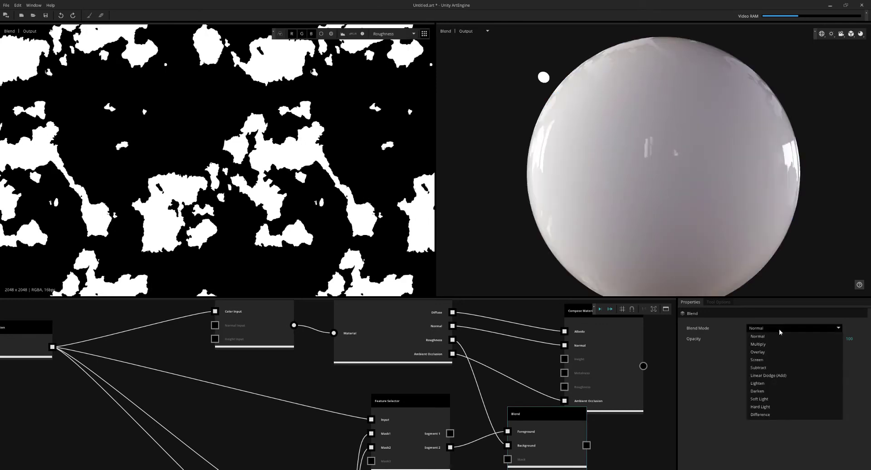
pyautogui.click(777, 376)
pyautogui.moveTo(801, 339); pyautogui.dragTo(790, 339)
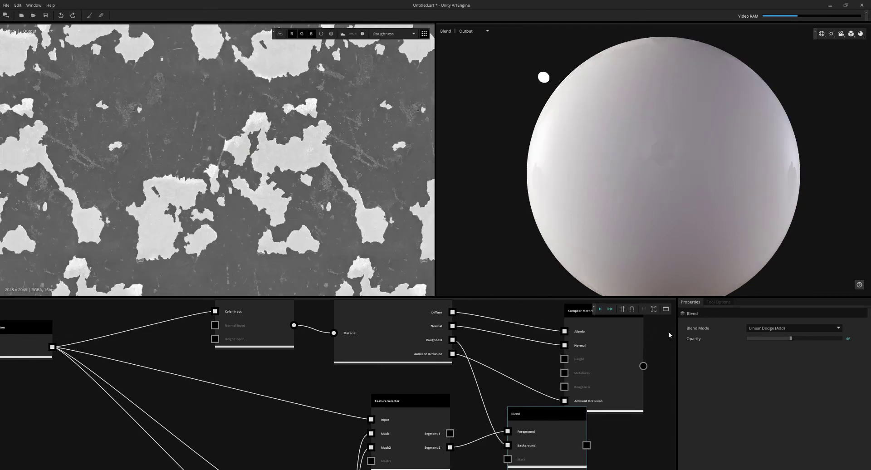
pyautogui.click(784, 339)
# Step: Connect the Blend output to Compose Material's Roughness and check the composed material on the sphere under rotated lighting
pyautogui.click(630, 381)
pyautogui.scroll(-2, 630, 382)
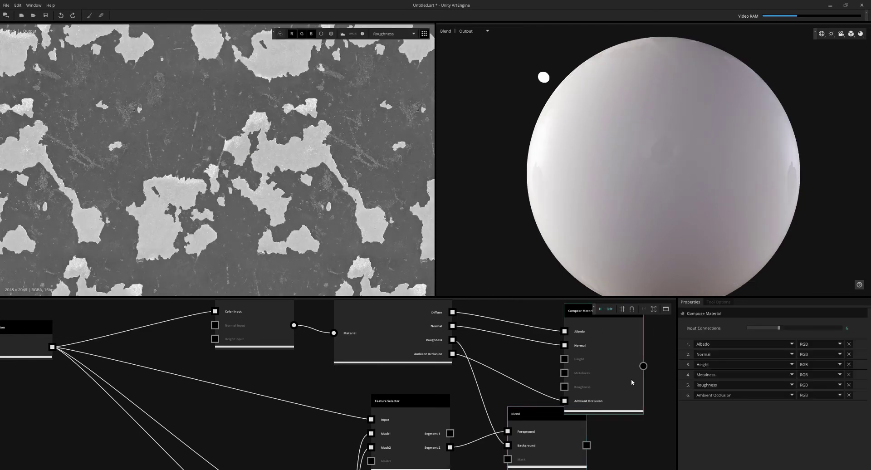
pyautogui.moveTo(631, 382); pyautogui.dragTo(559, 383, button='middle')
pyautogui.moveTo(559, 382); pyautogui.dragTo(619, 366)
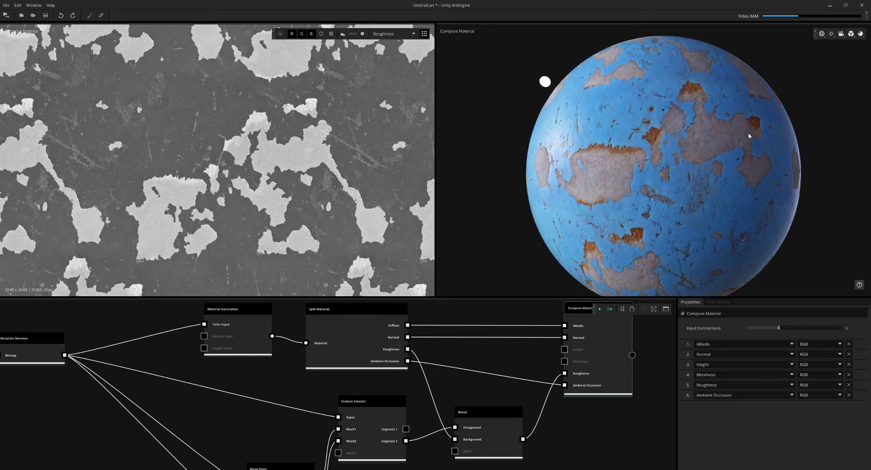
pyautogui.keyDown('shift'); pyautogui.moveTo(736, 139); pyautogui.dragTo(580, 151); pyautogui.keyUp('shift')
pyautogui.scroll(2, 666, 158)
pyautogui.moveTo(703, 155); pyautogui.dragTo(717, 176)
pyautogui.scroll(-2, 678, 149)
pyautogui.scroll(-2, 554, 421)
# Step: Connect the Feature Selector's Segment 2 mask to Compose Material's Metalness input
pyautogui.moveTo(585, 400)
pyautogui.mouseDown(button='middle')
pyautogui.moveTo(554, 421)
pyautogui.moveTo(584, 386)
pyautogui.mouseUp(button='middle')
pyautogui.click(580, 437)
pyautogui.moveTo(447, 424); pyautogui.dragTo(410, 444, button='middle')
pyautogui.moveTo(385, 442); pyautogui.dragTo(532, 368)
# Step: Try the dirt_road.exr environment map on the preview sphere
pyautogui.moveTo(708, 182)
pyautogui.mouseDown()
pyautogui.moveTo(756, 184)
pyautogui.moveTo(805, 59)
pyautogui.mouseUp()
pyautogui.click(821, 35)
pyautogui.click(800, 60)
pyautogui.click(827, 84)
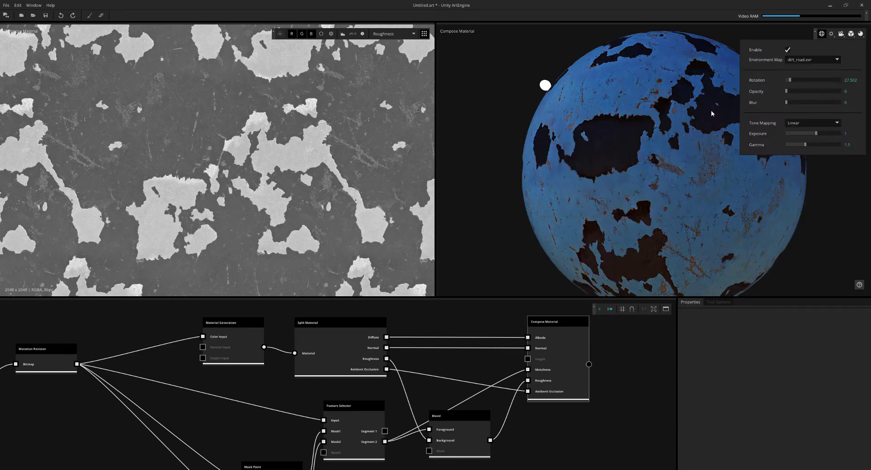
# Step: Switch the preview's environment map to illuminated_cityscape and inspect the bare metal patches under rotated lighting
pyautogui.click(823, 35)
pyautogui.click(807, 59)
pyautogui.click(812, 99)
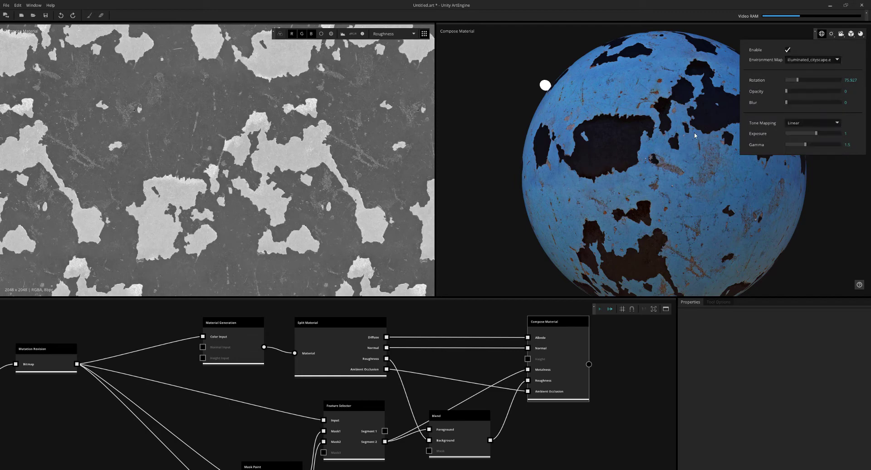
pyautogui.moveTo(688, 139); pyautogui.dragTo(725, 204)
pyautogui.keyDown('shift'); pyautogui.moveTo(694, 175); pyautogui.dragTo(732, 167); pyautogui.keyUp('shift')
pyautogui.scroll(-3, 560, 363)
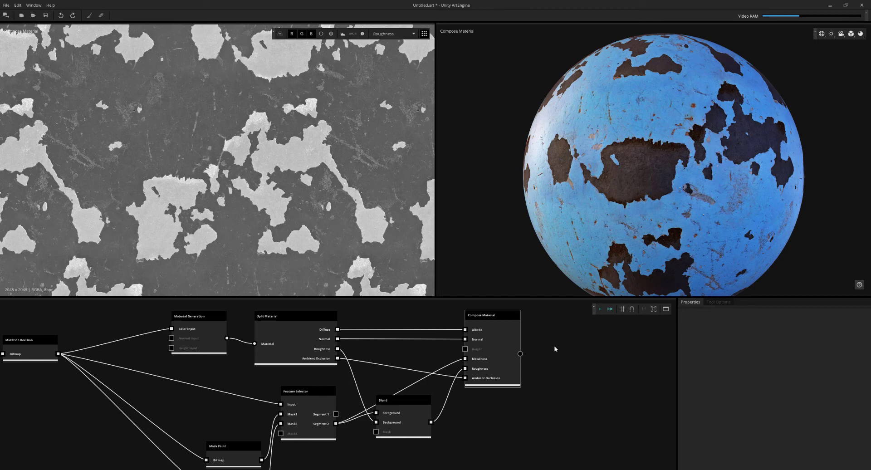
# Step: Add an Output node after Compose Material and connect the composed material to it
pyautogui.moveTo(559, 346); pyautogui.dragTo(513, 356, button='middle')
pyautogui.scroll(1, 514, 356)
pyautogui.press('Tab')
pyautogui.write('out')
pyautogui.press('Return')
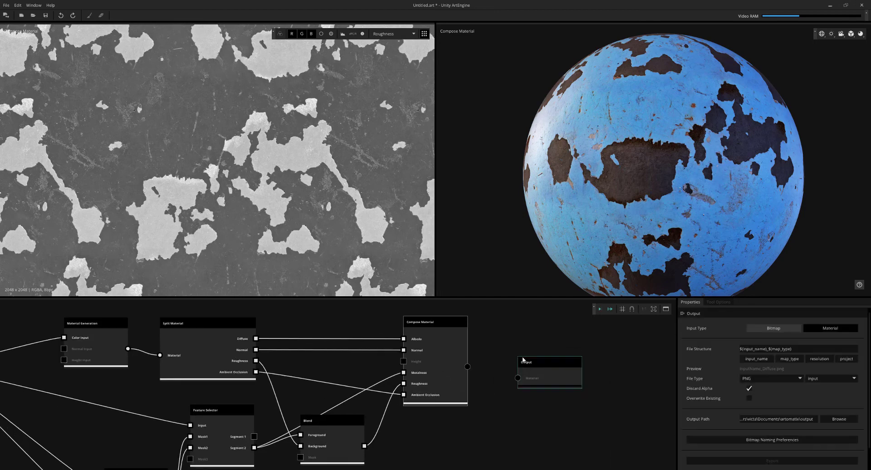
pyautogui.scroll(2, 523, 360)
pyautogui.moveTo(513, 369); pyautogui.dragTo(548, 366)
# Step: Set the Output node's output path to the Unity LookDevStudio project's Assets\LookDev\Materials folder
pyautogui.click(760, 420)
pyautogui.hotkey('ctrl', 'v')
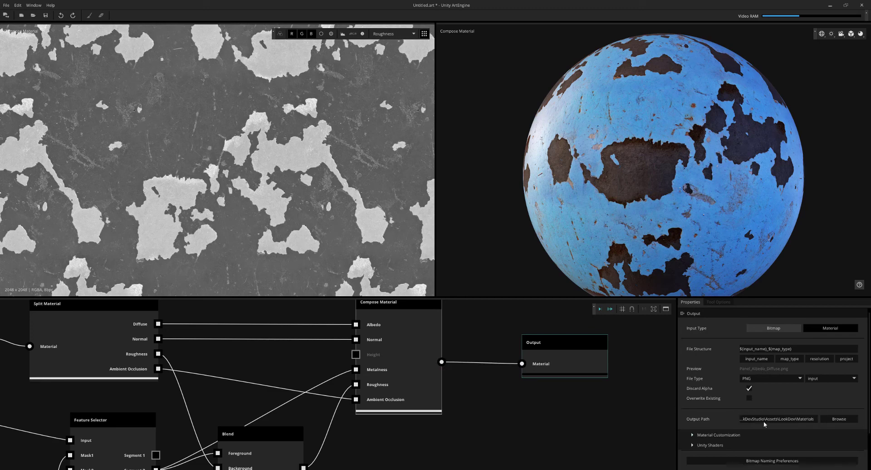
# Step: Configure the Output node's Unity Shaders settings to use Unity Direct Link with the HDRP Lit shader
pyautogui.scroll(-2, 774, 407)
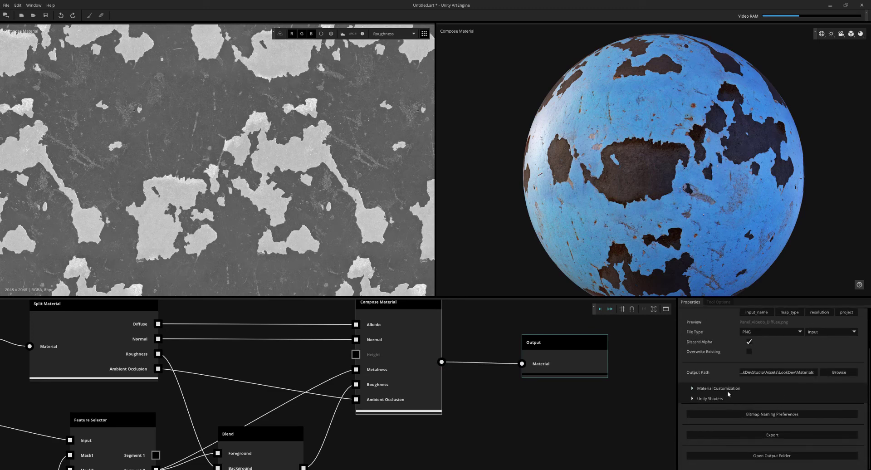
pyautogui.click(702, 398)
pyautogui.scroll(-2, 714, 391)
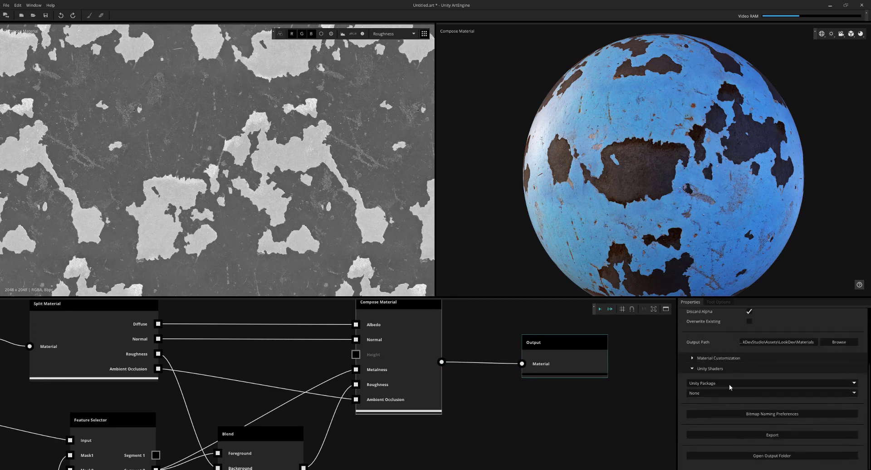
pyautogui.click(729, 384)
pyautogui.click(712, 398)
pyautogui.click(732, 394)
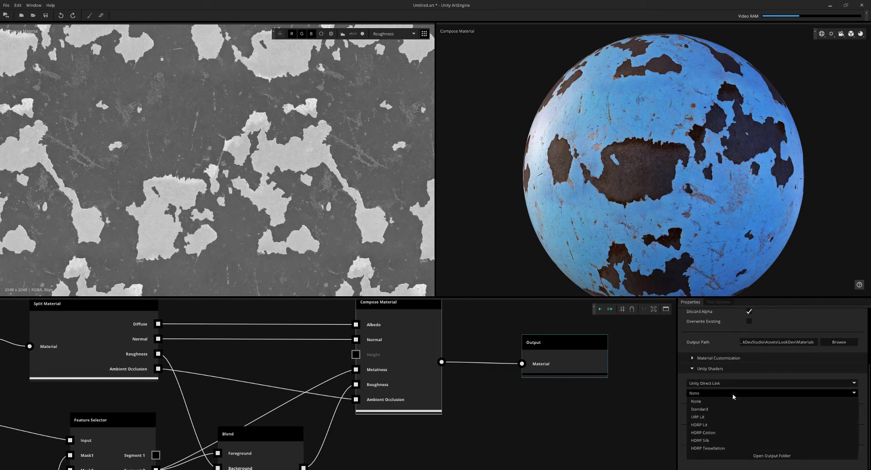
pyautogui.click(722, 425)
pyautogui.scroll(-4, 742, 424)
# Step: Replace the Output node's file structure with the name PeelingPaint and export the material
pyautogui.scroll(7, 761, 412)
pyautogui.click(773, 350)
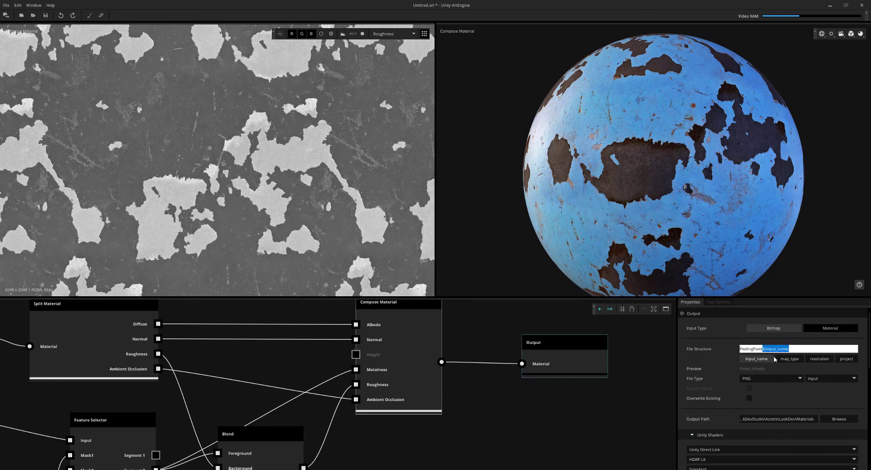
pyautogui.click(788, 360)
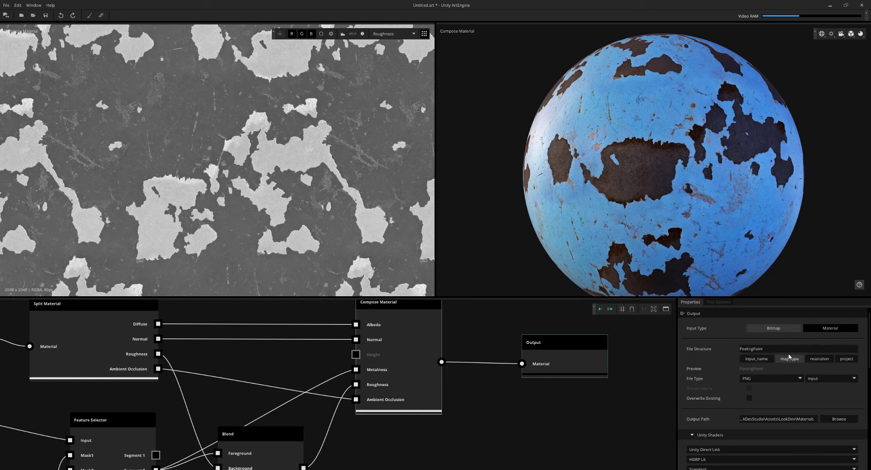
pyautogui.click(792, 350)
pyautogui.click(792, 360)
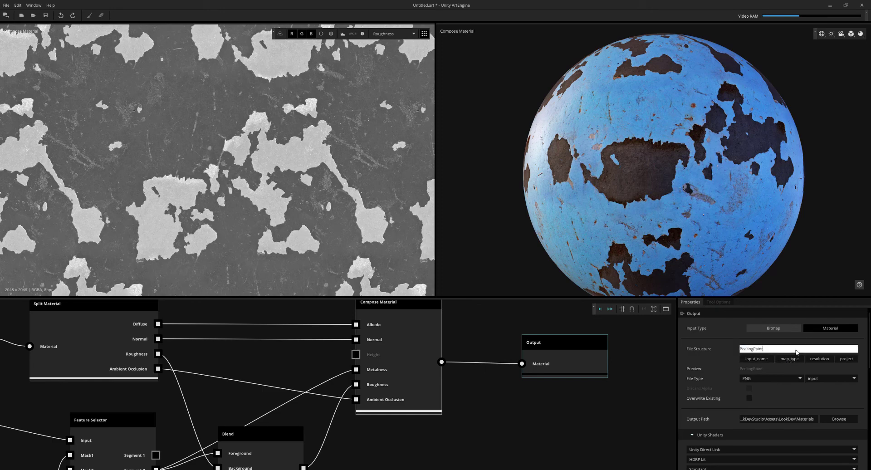
pyautogui.click(791, 358)
pyautogui.click(795, 349)
pyautogui.scroll(-10, 813, 371)
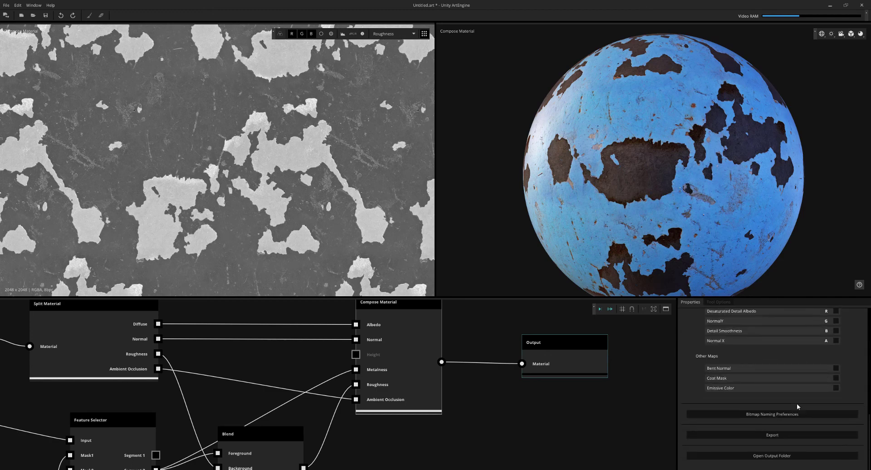
pyautogui.click(795, 436)
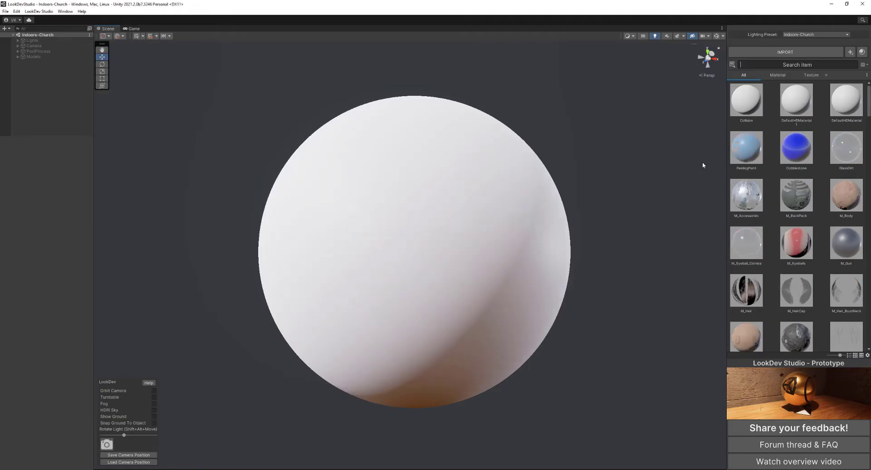
# Step: Switch to the LookDevStudio project in Unity and apply the exported PeelingPaint material to the preview sphere
pyautogui.click(746, 150)
pyautogui.moveTo(735, 152); pyautogui.dragTo(474, 195)
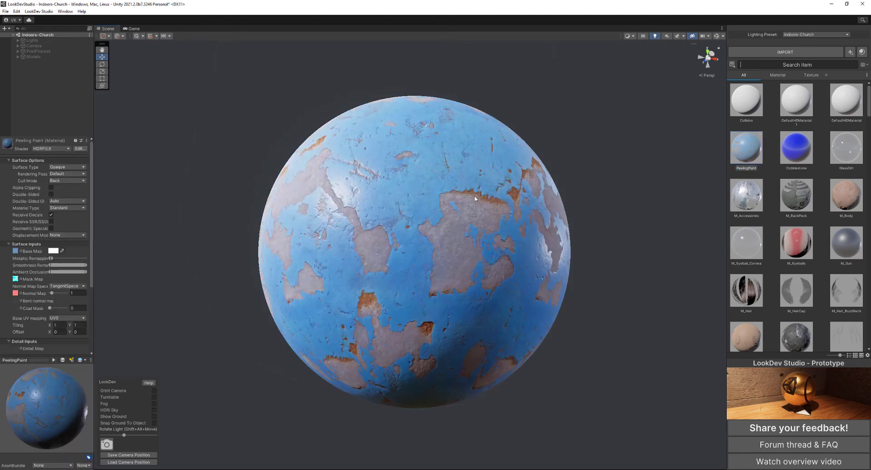
pyautogui.moveTo(481, 331)
pyautogui.mouseDown(button='right')
pyautogui.moveTo(510, 327)
pyautogui.moveTo(463, 320)
pyautogui.moveTo(455, 334)
pyautogui.moveTo(470, 327)
pyautogui.mouseUp(button='right')
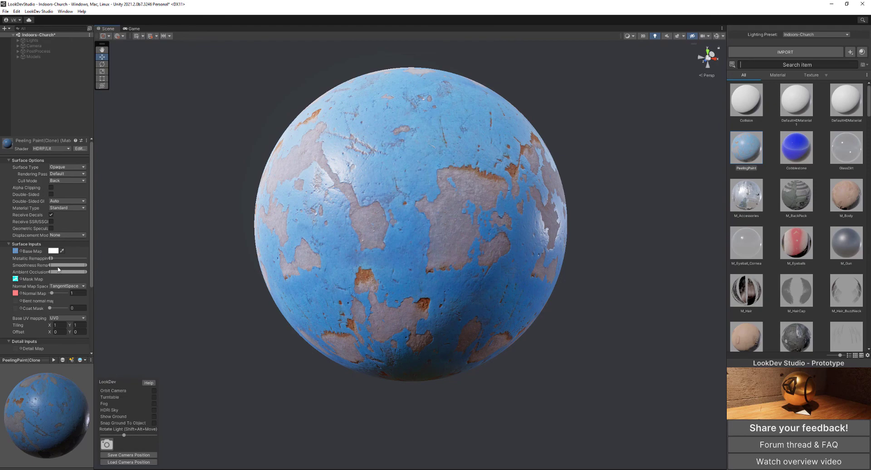
# Step: Try to extend the cloned material's Metallic Remapping to its full range and rotate the scene light
pyautogui.moveTo(52, 258); pyautogui.dragTo(86, 266)
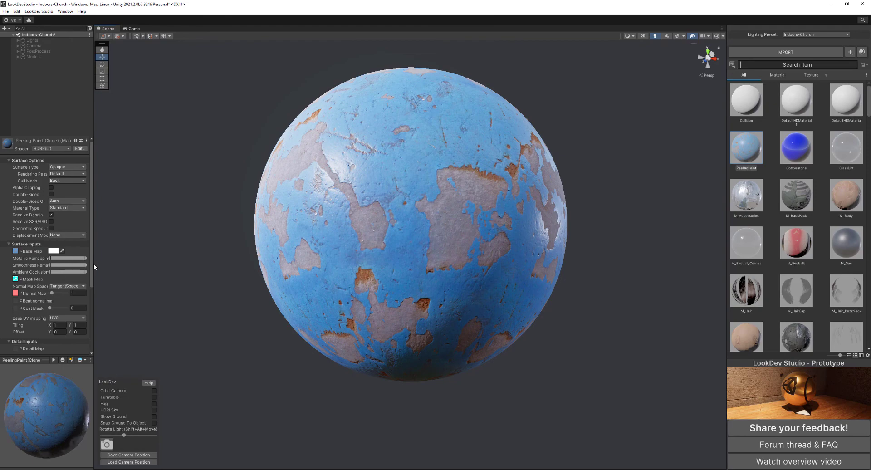
pyautogui.click(511, 275)
pyautogui.hotkey('shift', 'alt')
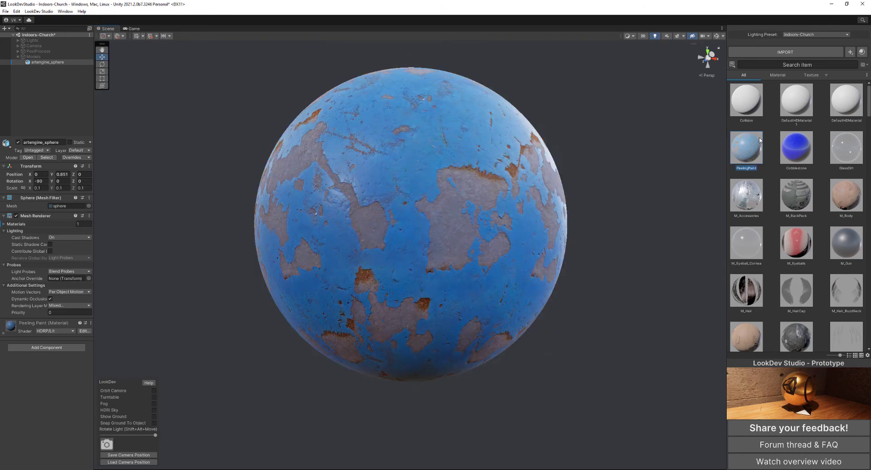
# Step: Select the PeelingPaint material in the asset library and extend its Metallic Remapping to the full range
pyautogui.click(759, 139)
pyautogui.moveTo(52, 259); pyautogui.dragTo(91, 262)
# Step: Rotate the scene light across the sphere to check the bare metal patches, and turn on the Turntable
pyautogui.click(575, 357)
pyautogui.hotkey('shift', 'alt')
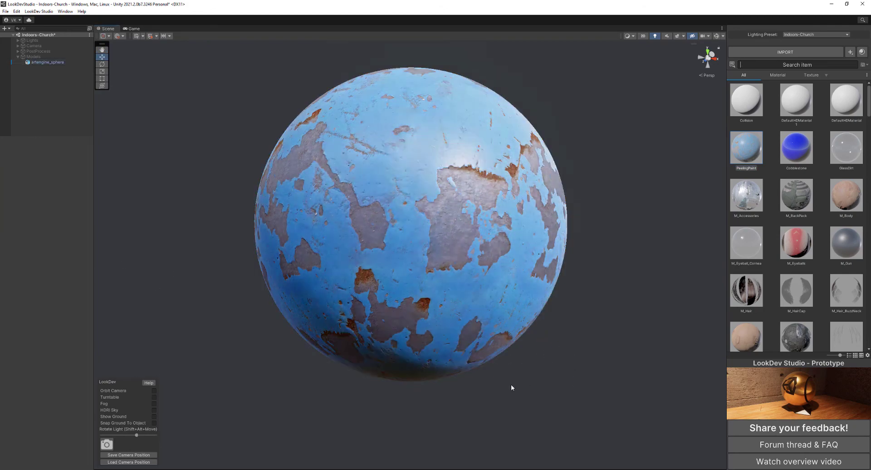
pyautogui.hotkey('shift', 'alt')
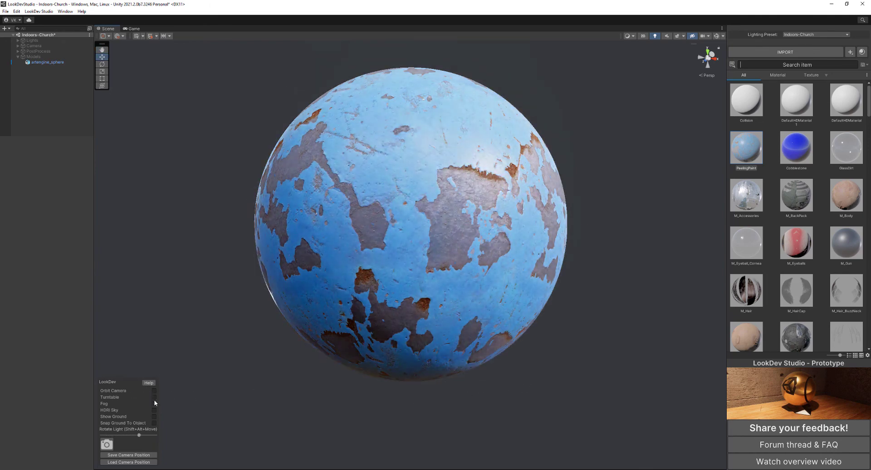
pyautogui.click(154, 398)
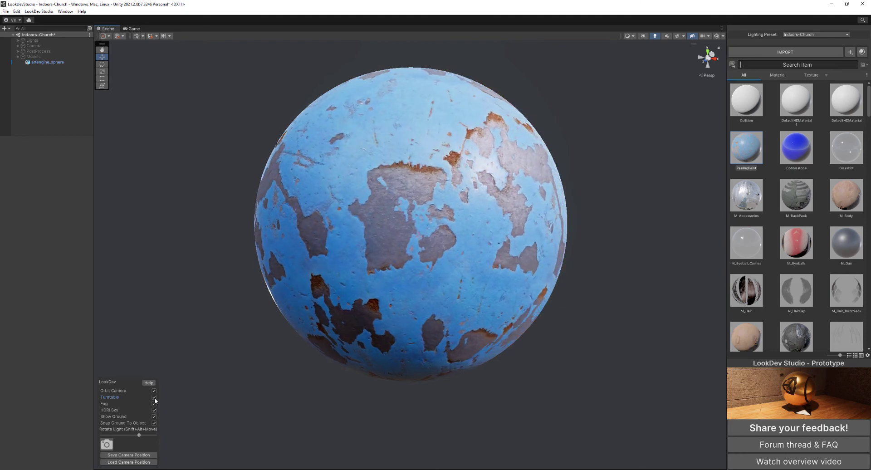